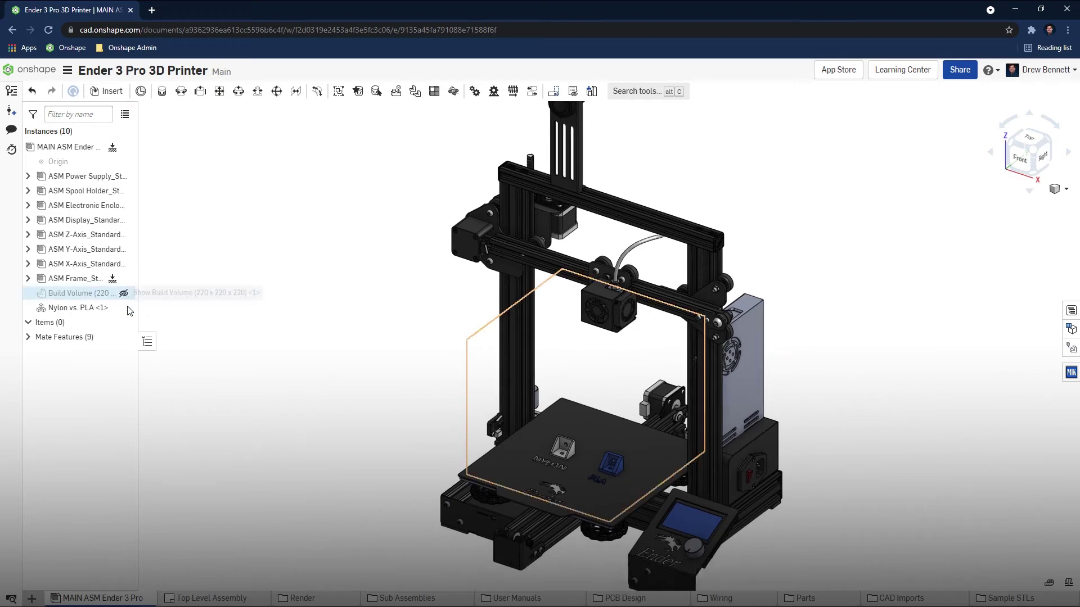
Show the Build Volume instance and hide the Nylon vs. PLA samples in the Ender 3 Pro assembly.
{"action": "left_click", "coordinate": [124, 293]}
{"action": "left_click", "coordinate": [124, 308]}
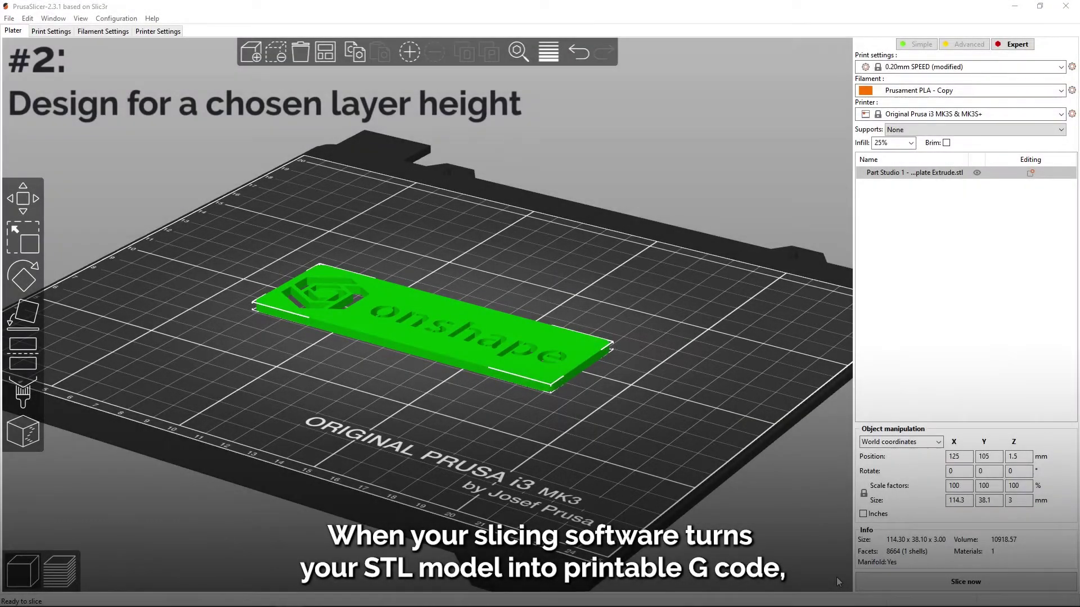
Slice the onshape nameplate and zoom in and out of its 53-minute layer preview.
{"action": "left_click", "coordinate": [878, 580]}
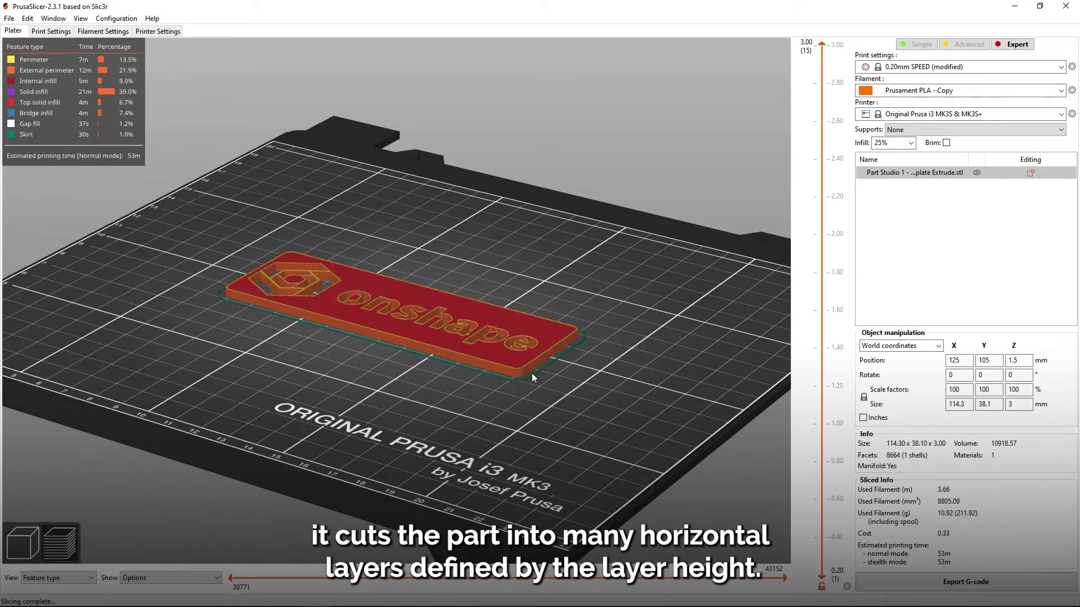
{"action": "scroll", "coordinate": [394, 311], "scroll_direction": "up", "scroll_amount": 6}
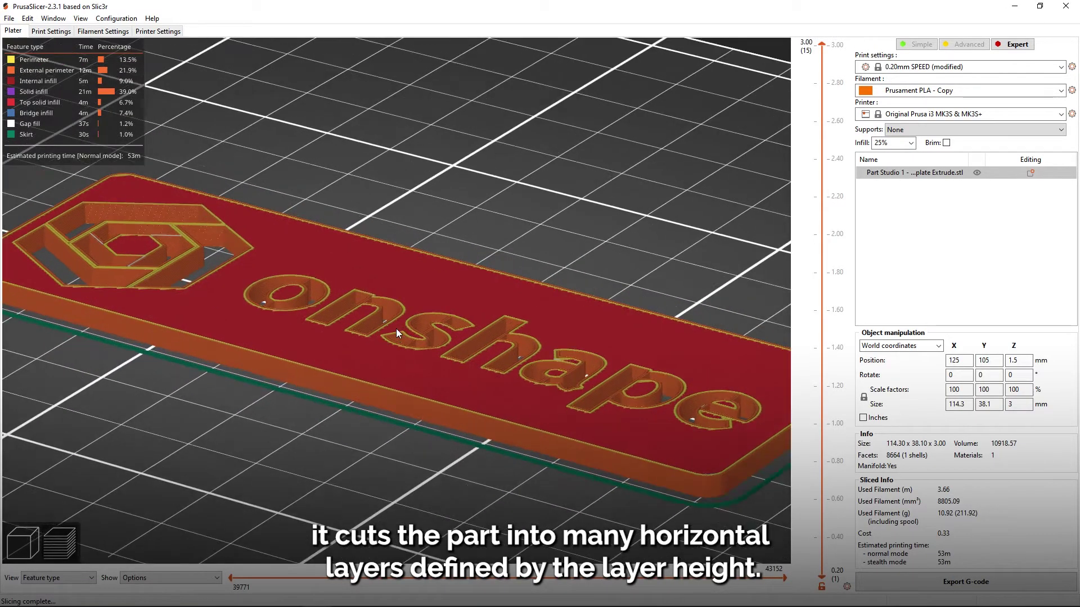
{"action": "scroll", "coordinate": [386, 318], "scroll_direction": "up", "scroll_amount": 8}
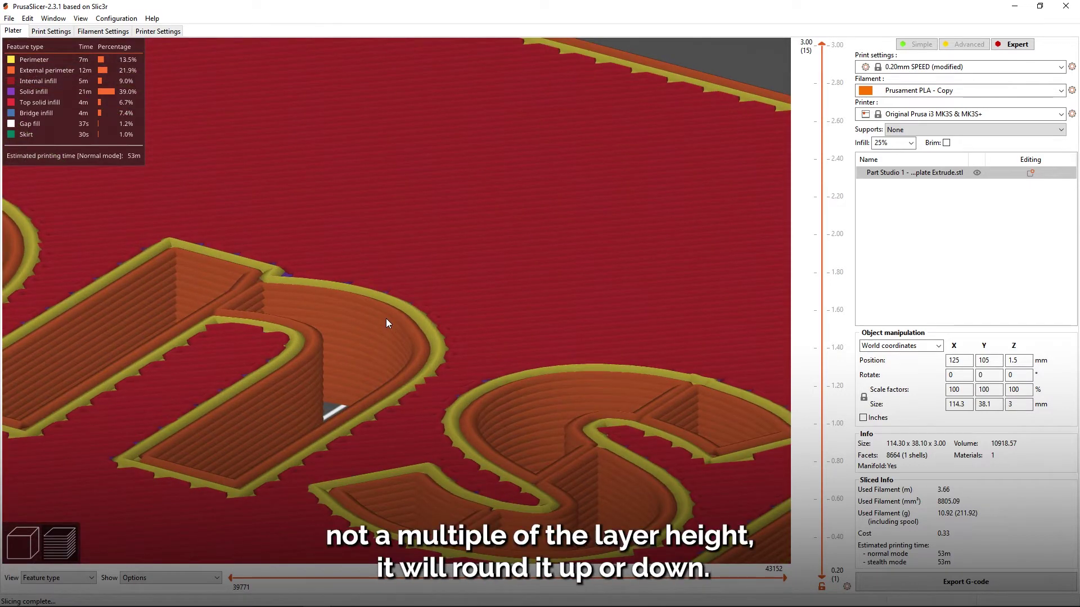
{"action": "scroll", "coordinate": [386, 318], "scroll_direction": "down", "scroll_amount": 10}
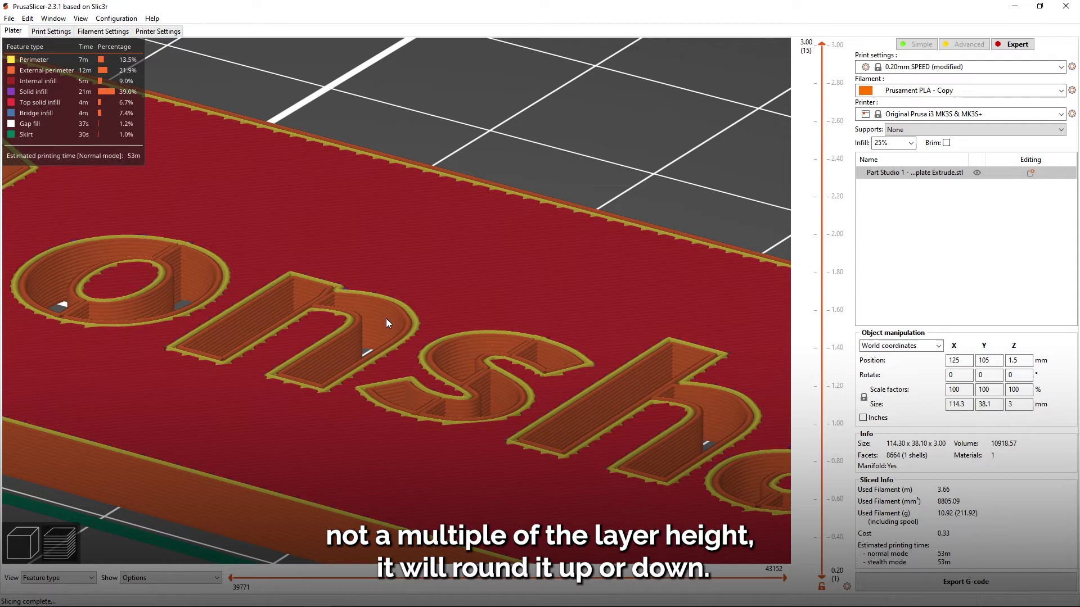
{"action": "scroll", "coordinate": [386, 318], "scroll_direction": "down", "scroll_amount": 8}
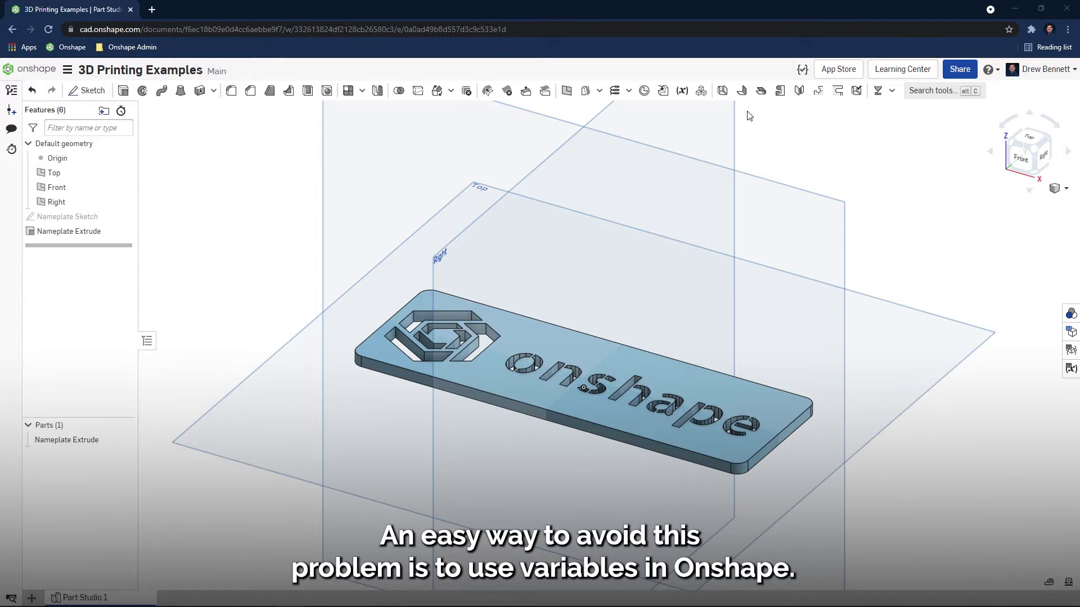
Create a LayerHeight variable of 0.2 mm and move it above Nameplate Extrude.
{"action": "left_click", "coordinate": [681, 92]}
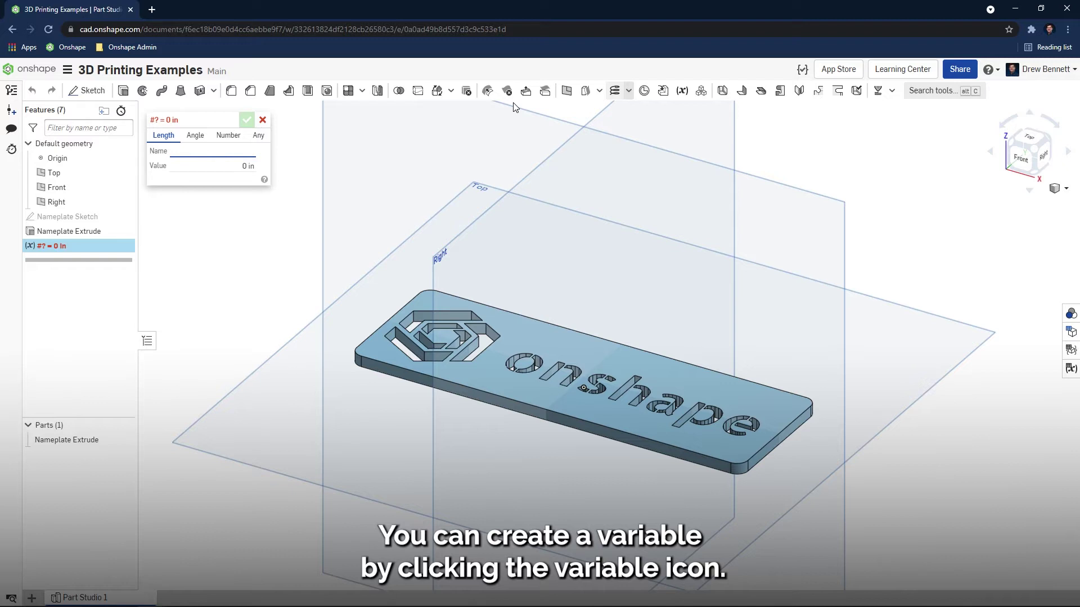
{"action": "type", "text": "LayerHeight"}
{"action": "left_click", "coordinate": [249, 166]}
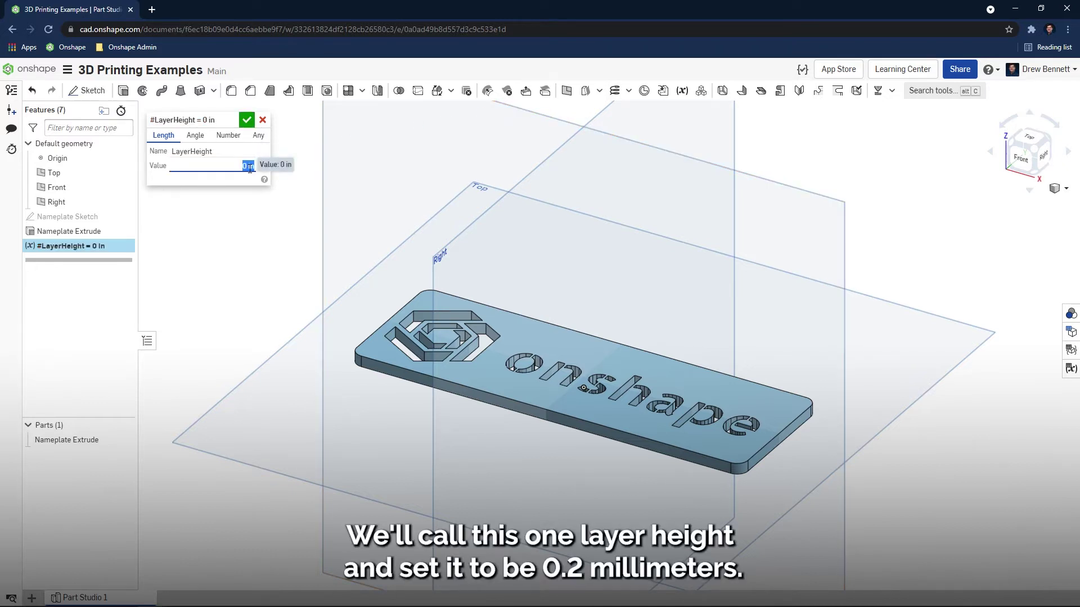
{"action": "key", "text": "BackSpace"}
{"action": "type", "text": ".2mm"}
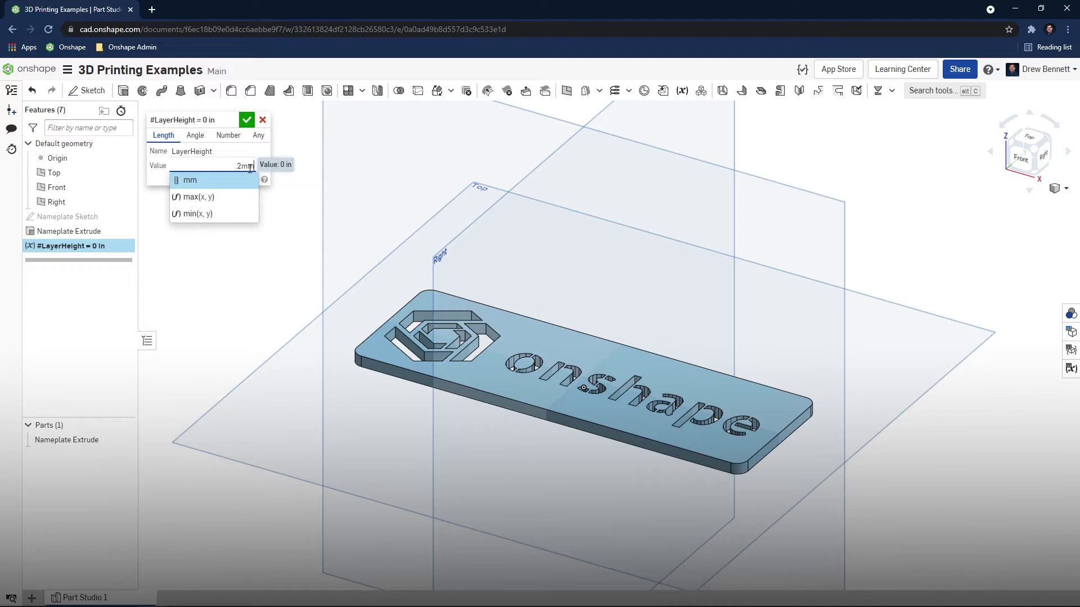
{"action": "key", "text": "Return"}
{"action": "key", "text": "Return"}
{"action": "left_click_drag", "start_coordinate": [105, 245], "coordinate": [106, 228]}
Set the Nameplate Extrude depth to #LayerHeight*10.
{"action": "right_click", "coordinate": [103, 247]}
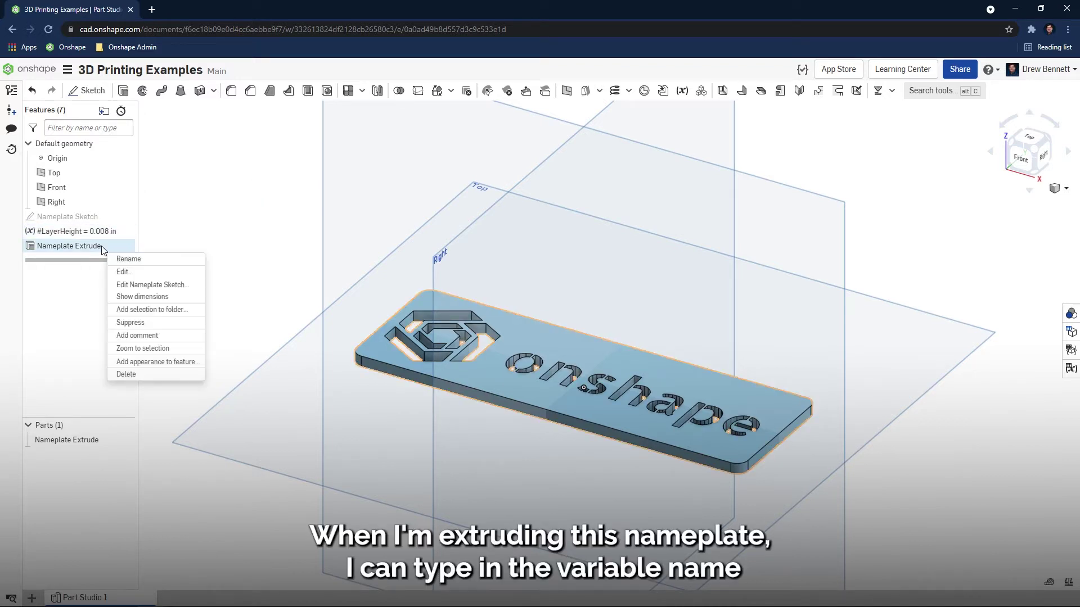
{"action": "left_click", "coordinate": [121, 271]}
{"action": "left_click", "coordinate": [239, 244]}
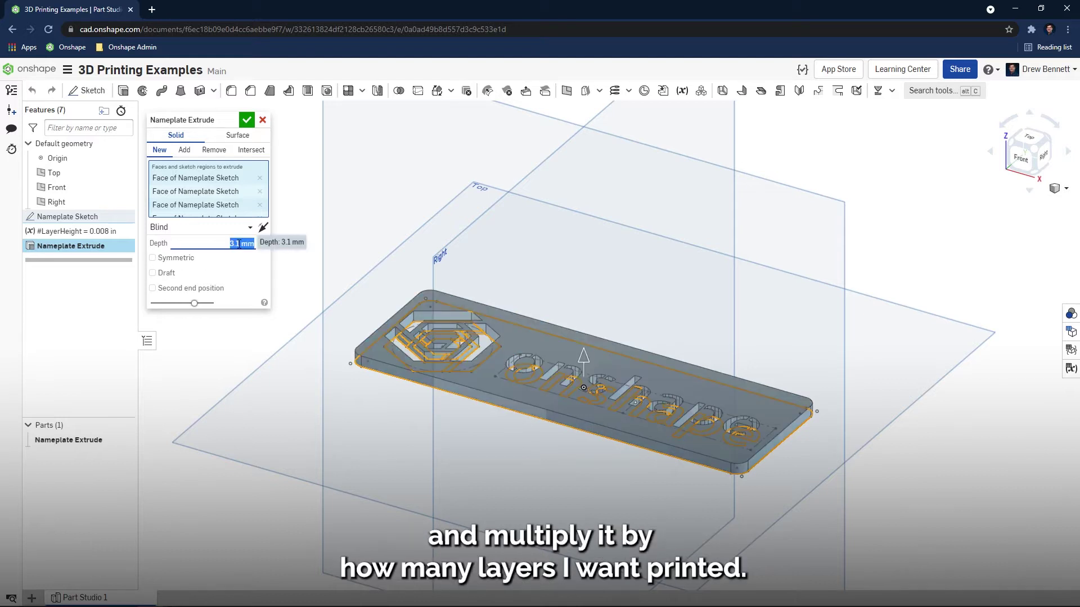
{"action": "type", "text": "#"}
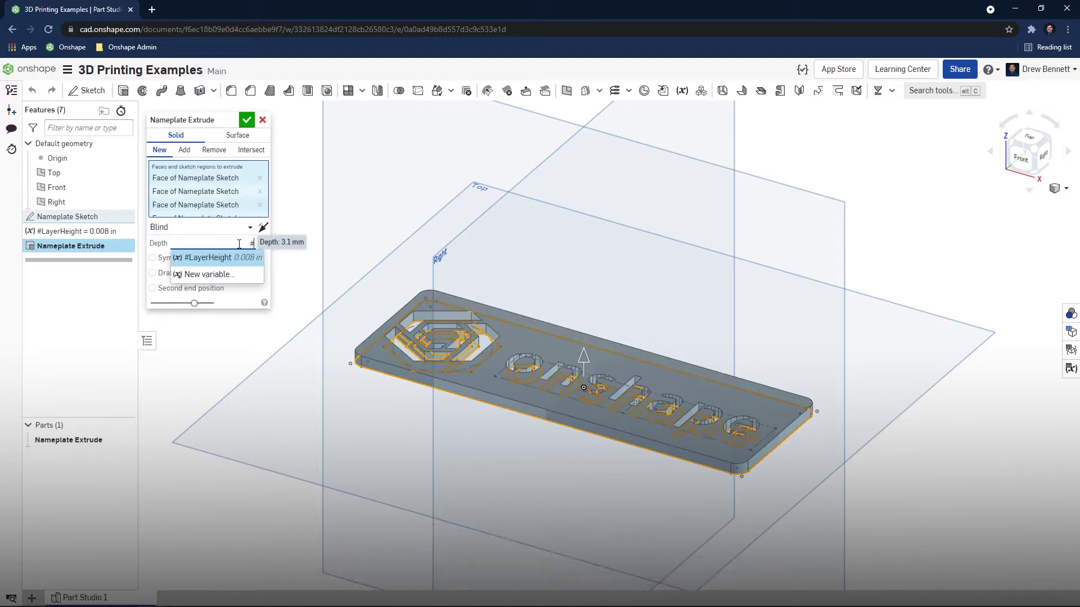
{"action": "left_click", "coordinate": [242, 260]}
{"action": "type", "text": "*"}
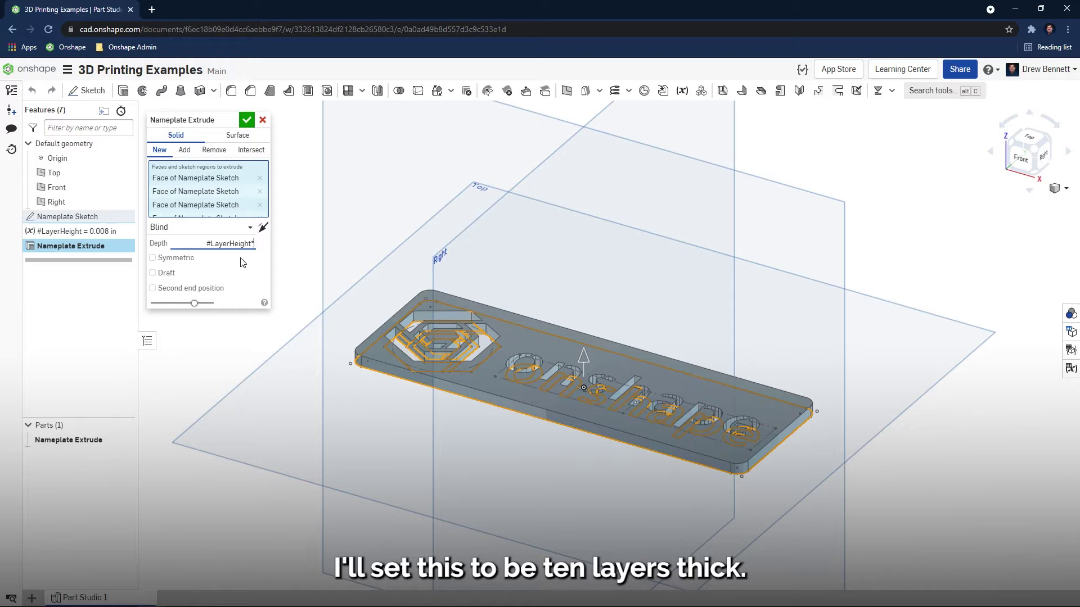
{"action": "type", "text": "10"}
{"action": "key", "text": "Return"}
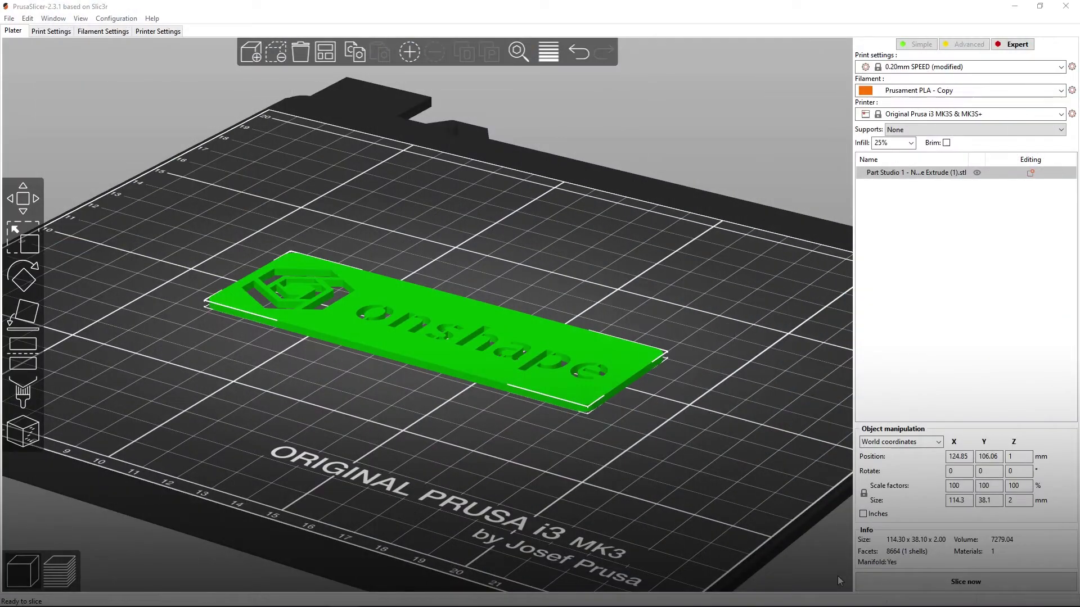
Slice the newly loaded 2 mm thick nameplate STL.
{"action": "left_click", "coordinate": [863, 579]}
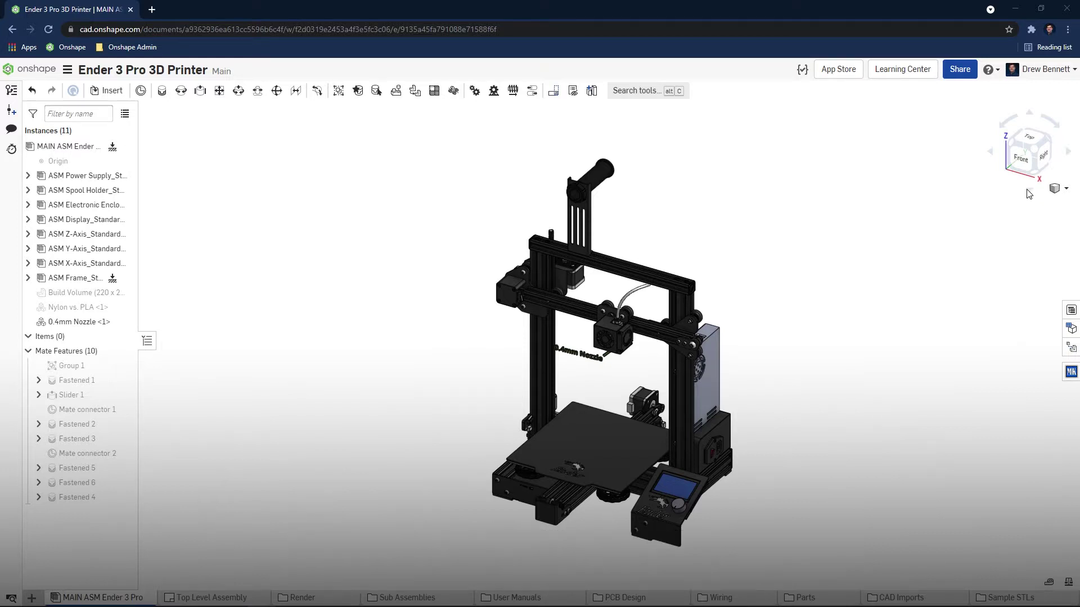
Switch the Ender 3 Pro assembly to the Front view to see the 0.4 mm nozzle.
{"action": "left_click", "coordinate": [1021, 158]}
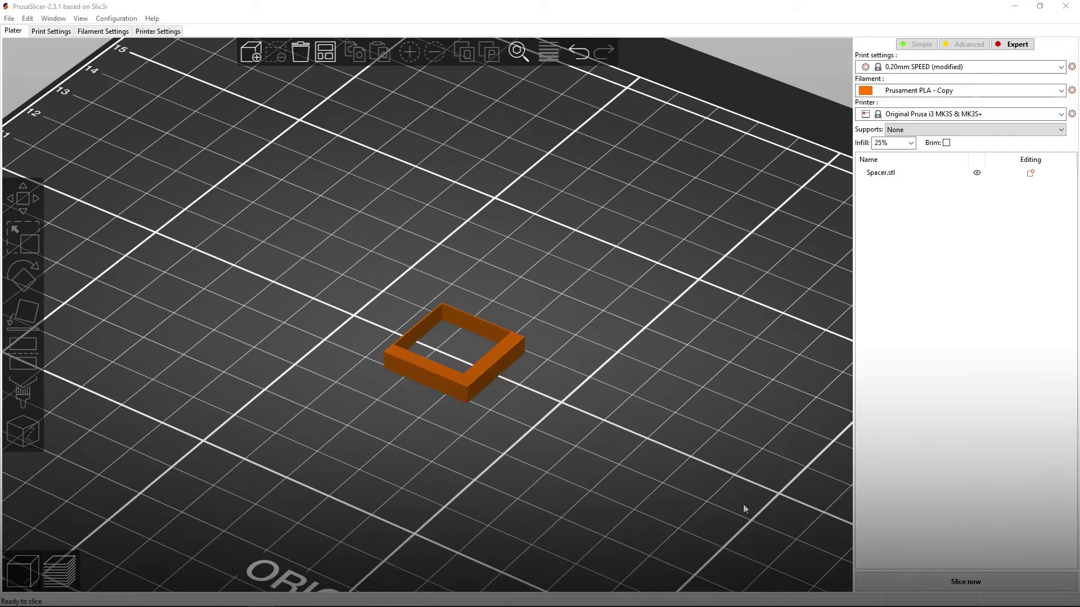
Slice Spacer.stl on the plater to preview its toolpaths.
{"action": "left_click", "coordinate": [876, 578]}
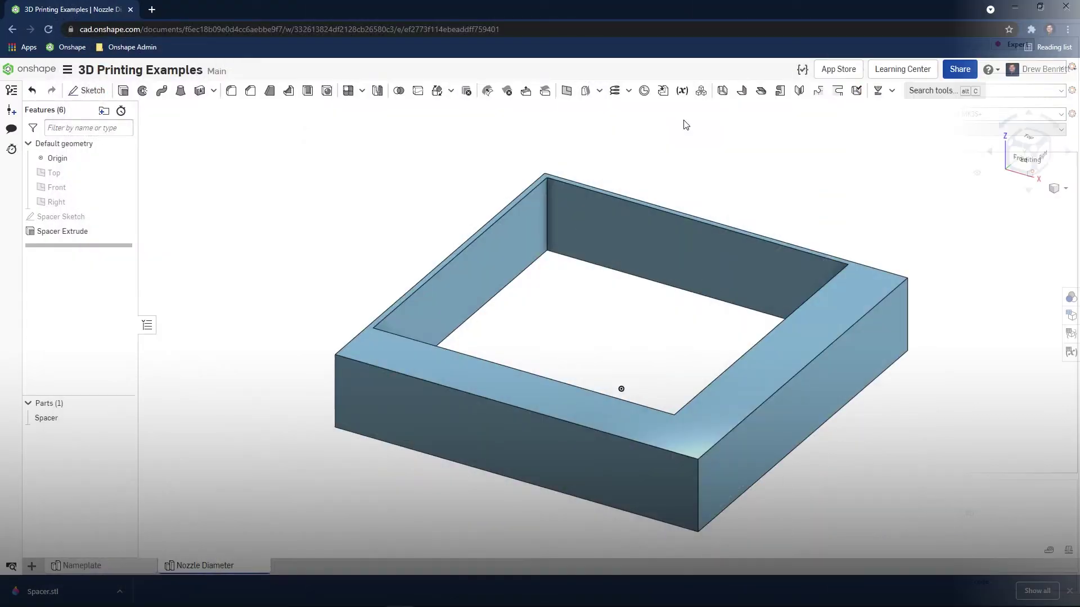
Create a NozzleSize variable with a value of 0.4 mm.
{"action": "left_click", "coordinate": [682, 90]}
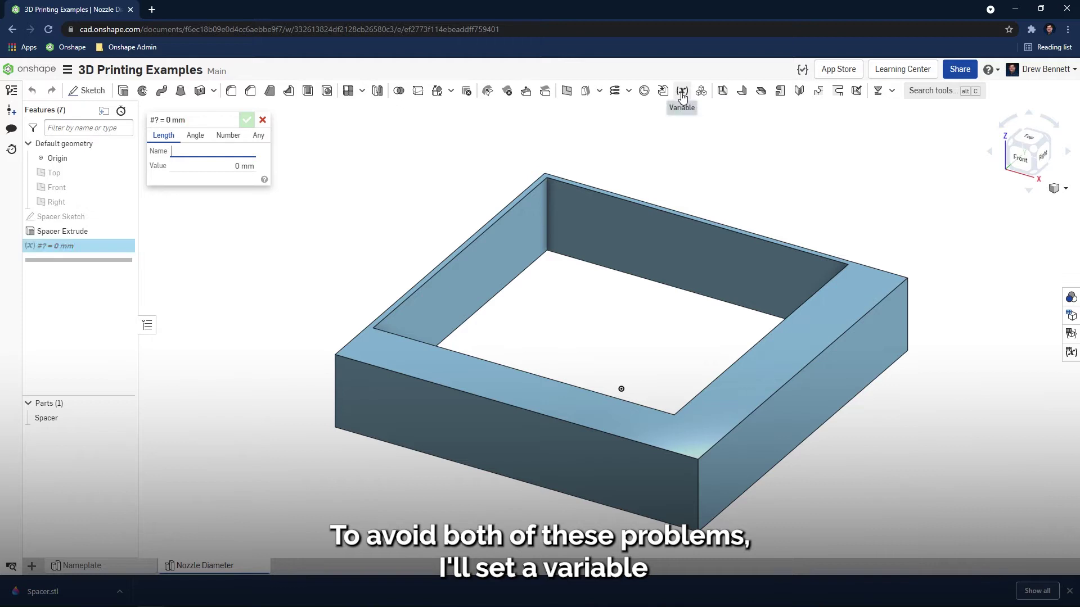
{"action": "type", "text": "NozzleSize"}
{"action": "left_click", "coordinate": [234, 162]}
{"action": "type", "text": "0.4"}
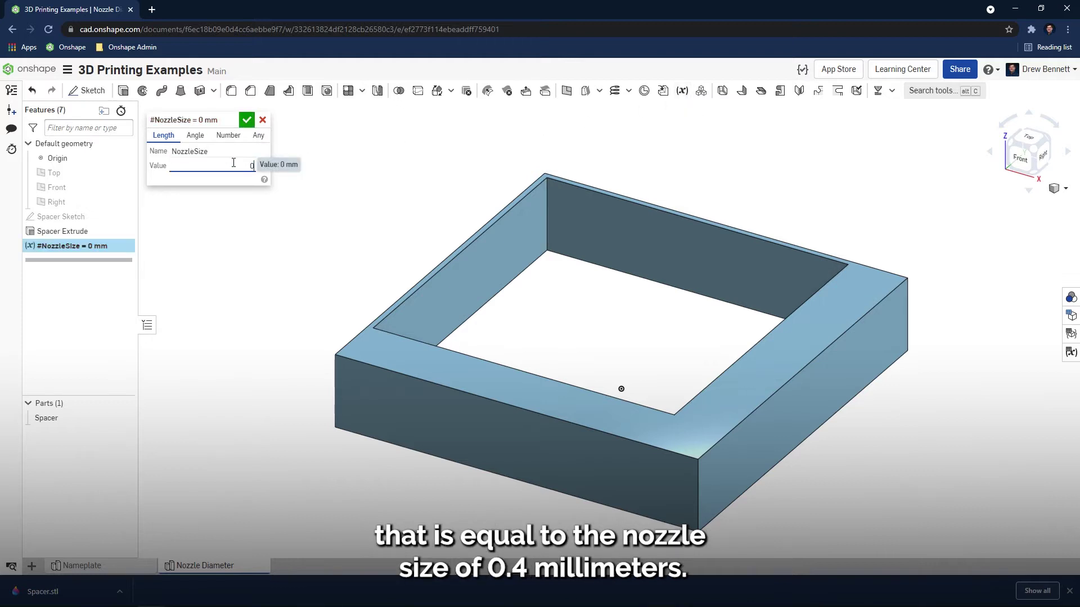
{"action": "left_click", "coordinate": [246, 120]}
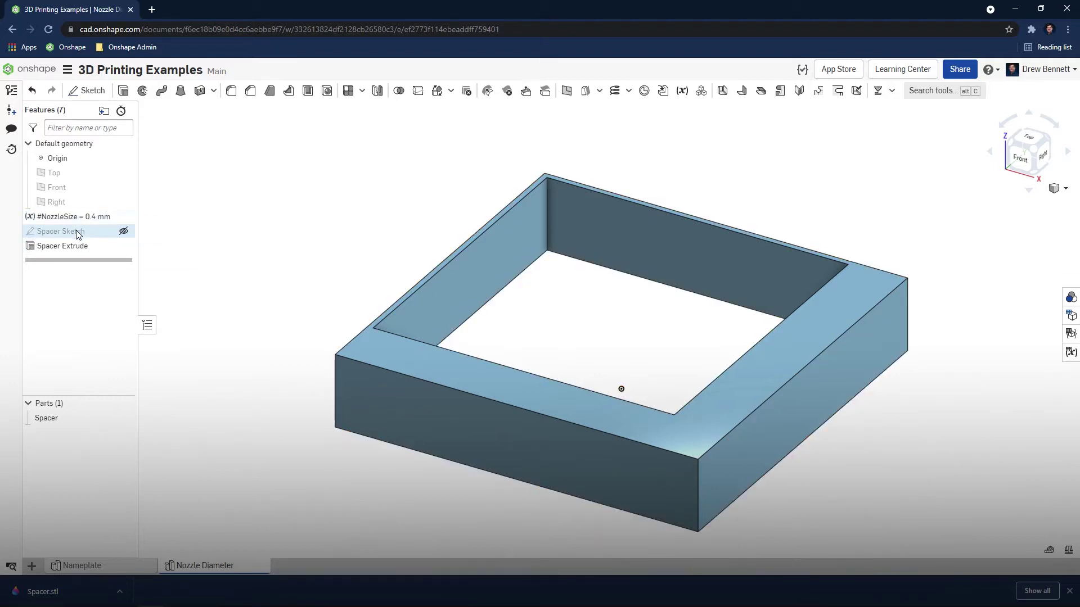
In the Spacer Sketch, change both 0.3 wall thickness dimensions to #NozzleSize.
{"action": "right_click", "coordinate": [79, 231]}
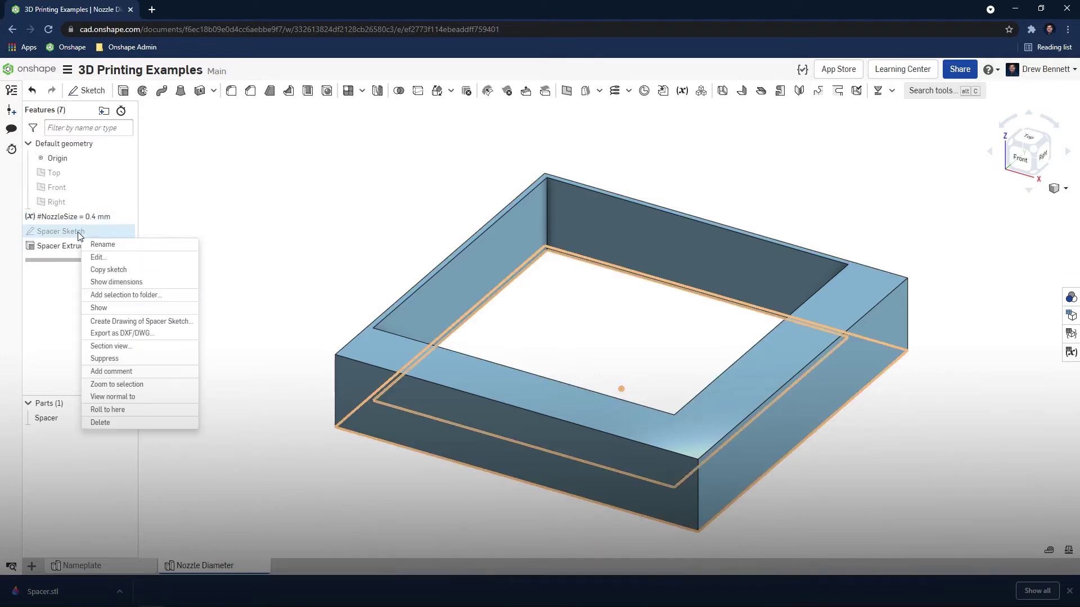
{"action": "left_click", "coordinate": [98, 261]}
{"action": "double_click", "coordinate": [447, 273]}
{"action": "type", "text": "#"}
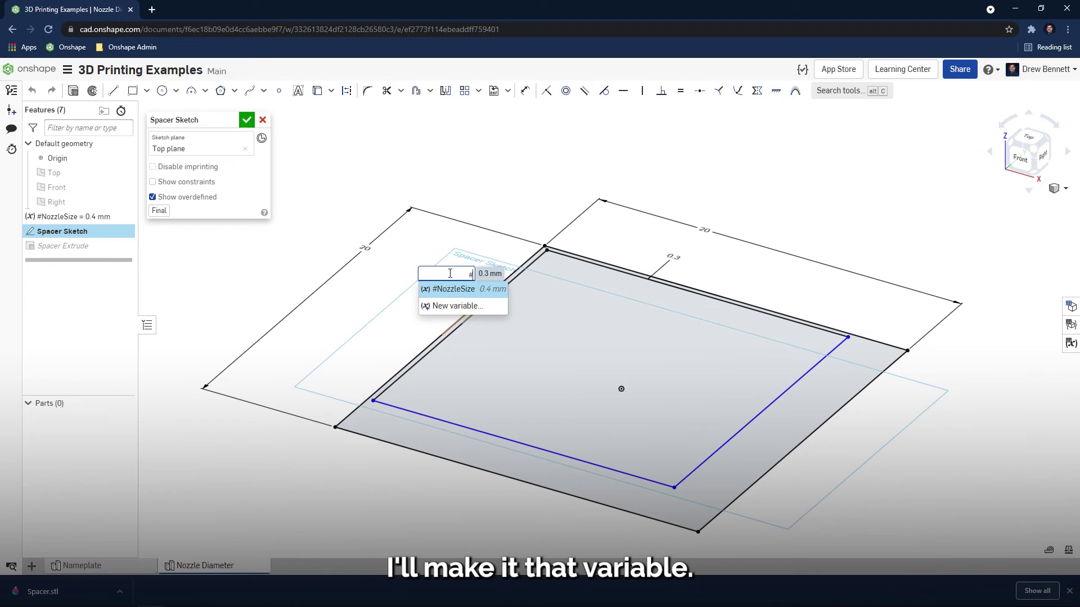
{"action": "key", "text": "Return"}
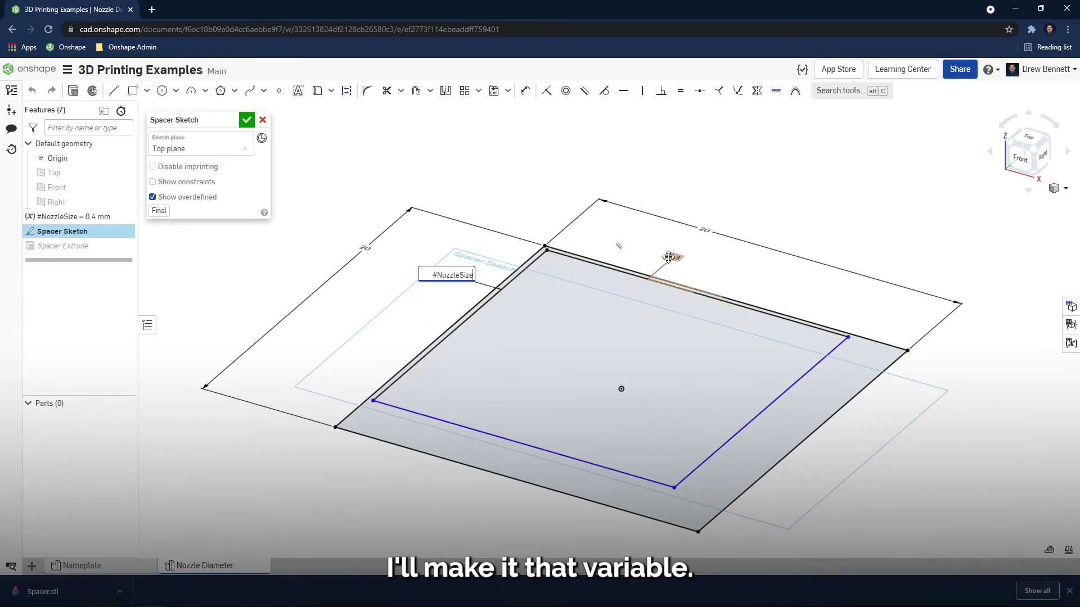
{"action": "double_click", "coordinate": [669, 257]}
{"action": "type", "text": "#Nozz"}
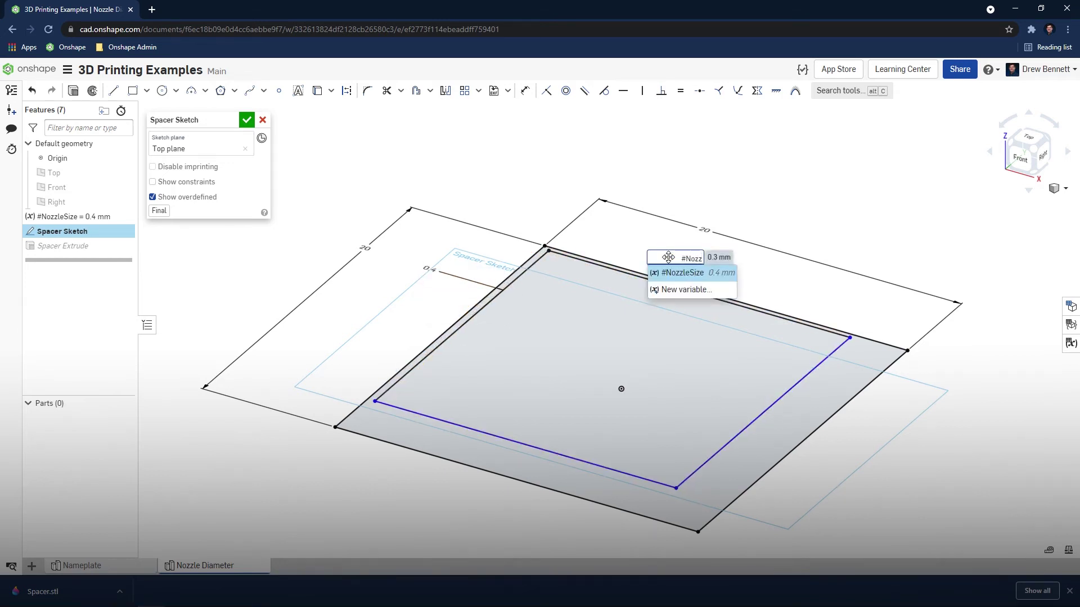
{"action": "key", "text": "Return"}
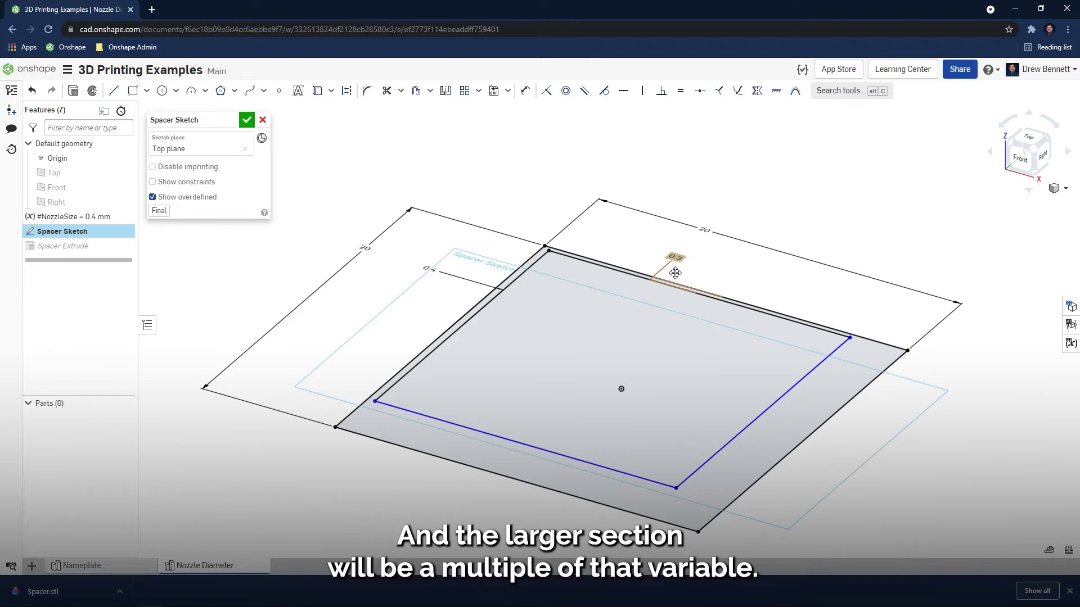
Dimension the right wall between its inner and outer edges as #NozzleSize.
{"action": "key", "text": "d"}
{"action": "left_click", "coordinate": [825, 360]}
{"action": "left_click", "coordinate": [862, 389]}
{"action": "left_click", "coordinate": [889, 413]}
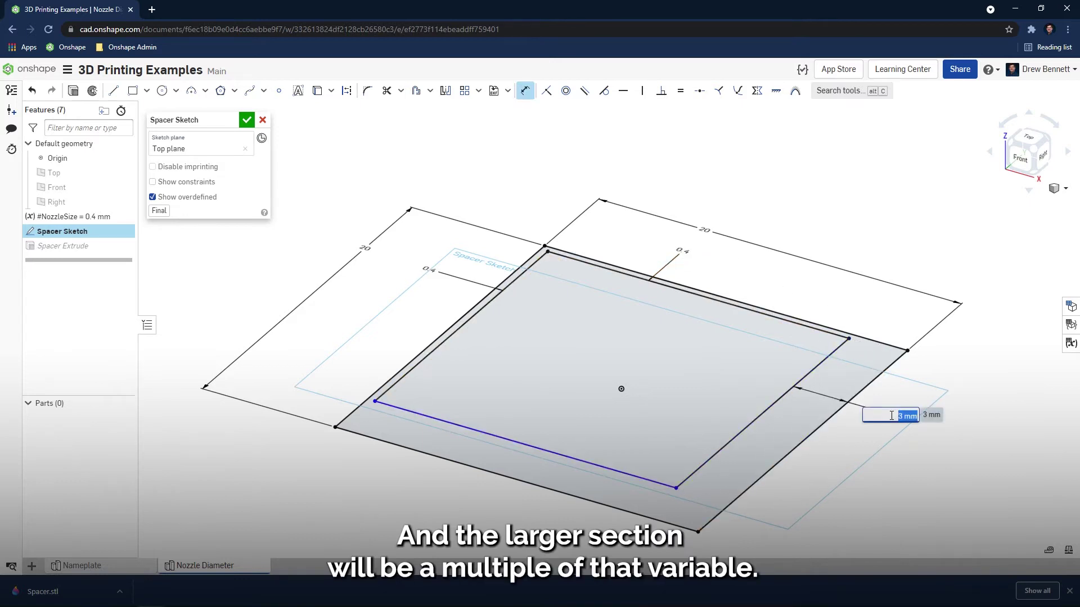
{"action": "type", "text": "#"}
{"action": "left_click", "coordinate": [900, 382]}
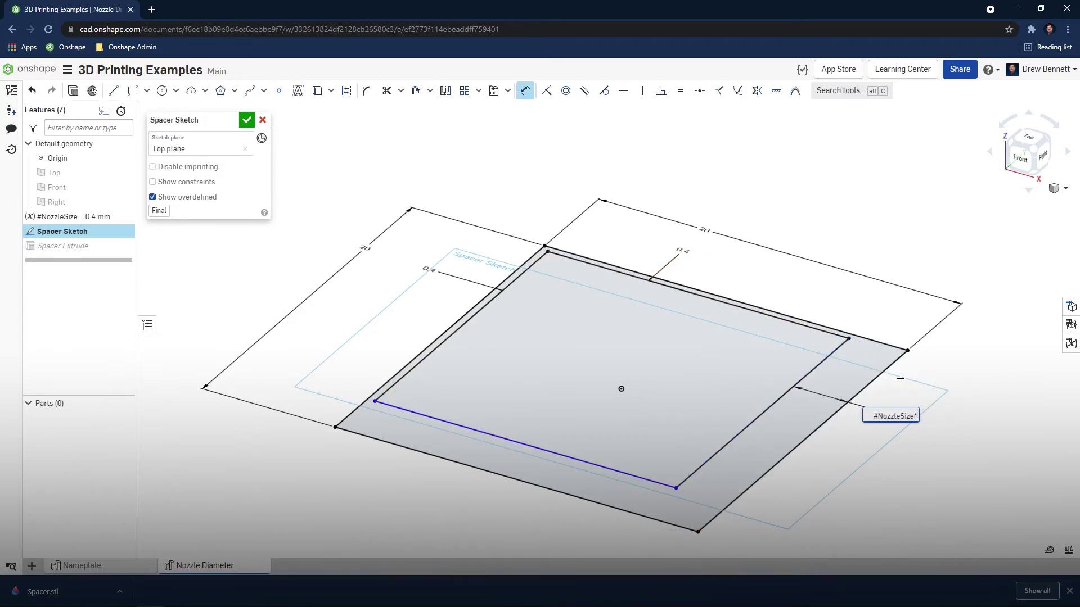
{"action": "key", "text": "Return"}
Dimension the bottom offset between the inner and outer edges as #NozzleSize and finish the sketch.
{"action": "left_click", "coordinate": [450, 424]}
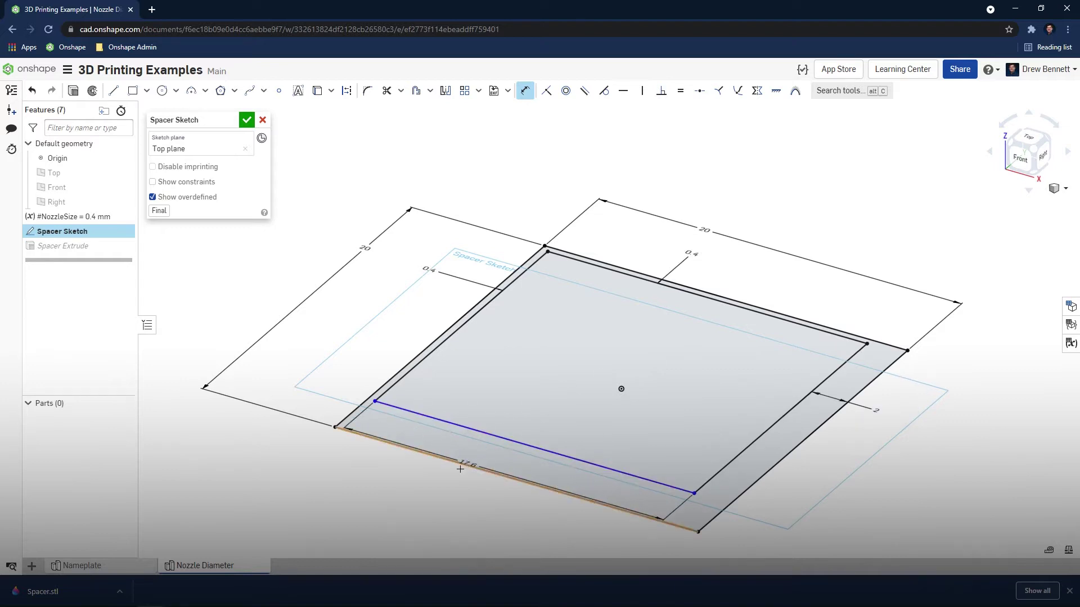
{"action": "left_click", "coordinate": [439, 457]}
{"action": "left_click", "coordinate": [415, 485]}
{"action": "type", "text": "#Nozz"}
{"action": "left_click", "coordinate": [425, 450]}
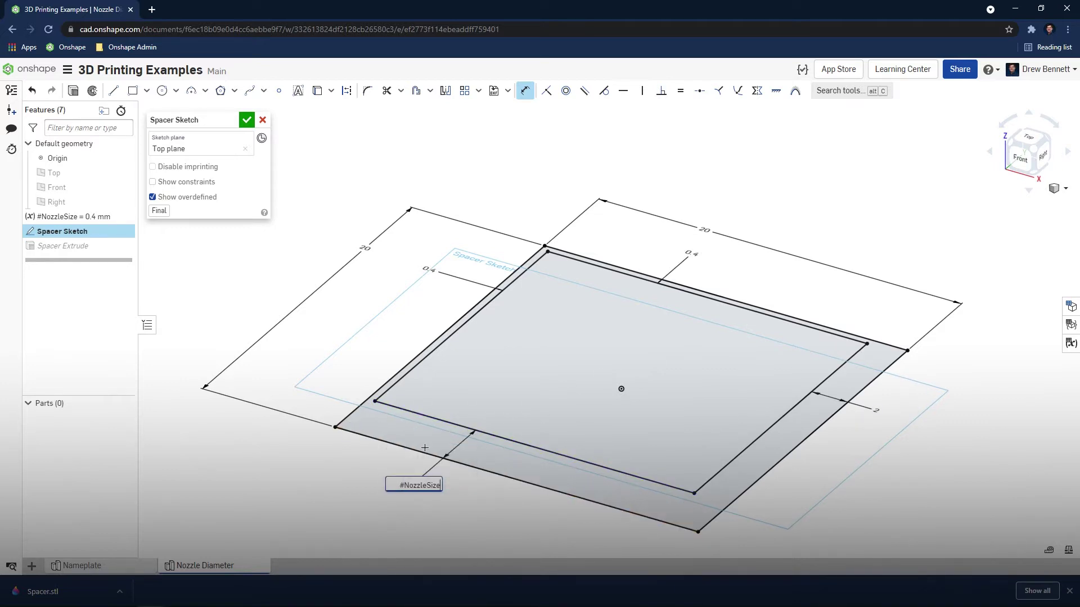
{"action": "key", "text": "Return"}
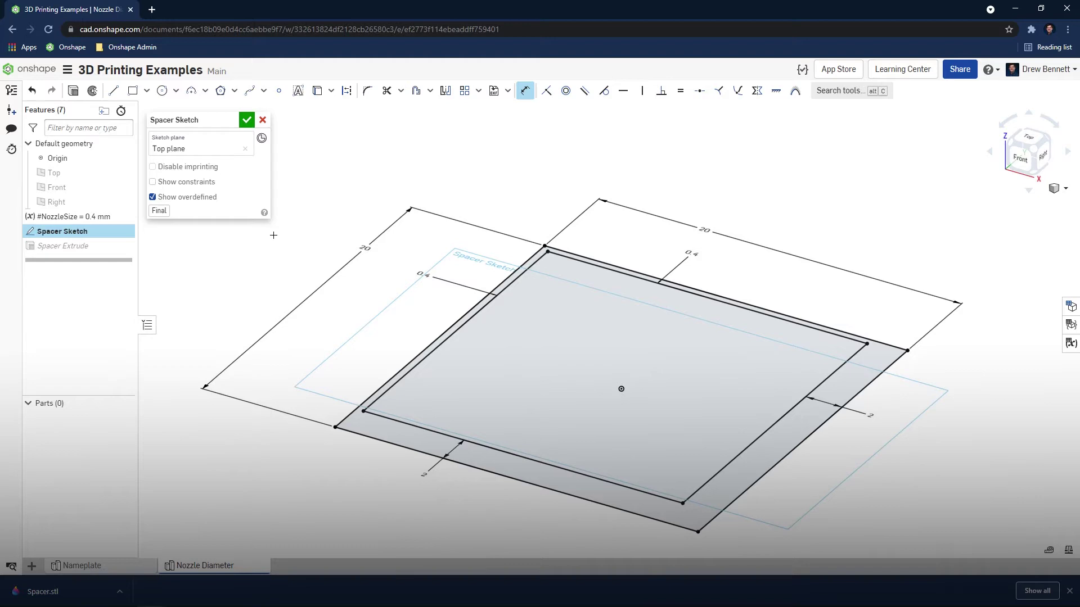
{"action": "left_click", "coordinate": [246, 120]}
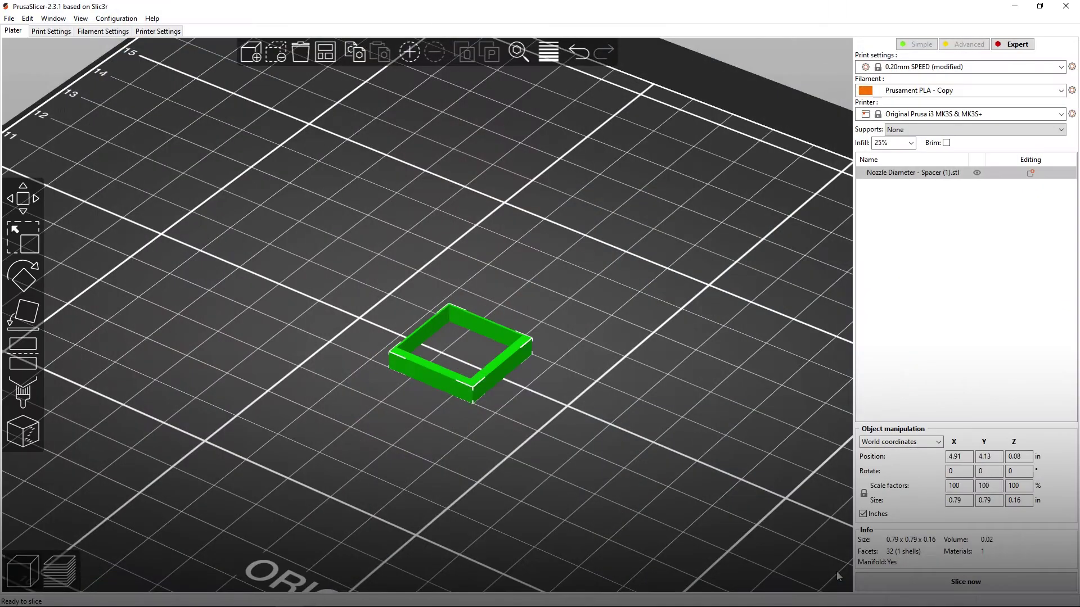
Slice the updated spacer and zoom into the preview showing its thin walls.
{"action": "left_click", "coordinate": [876, 576]}
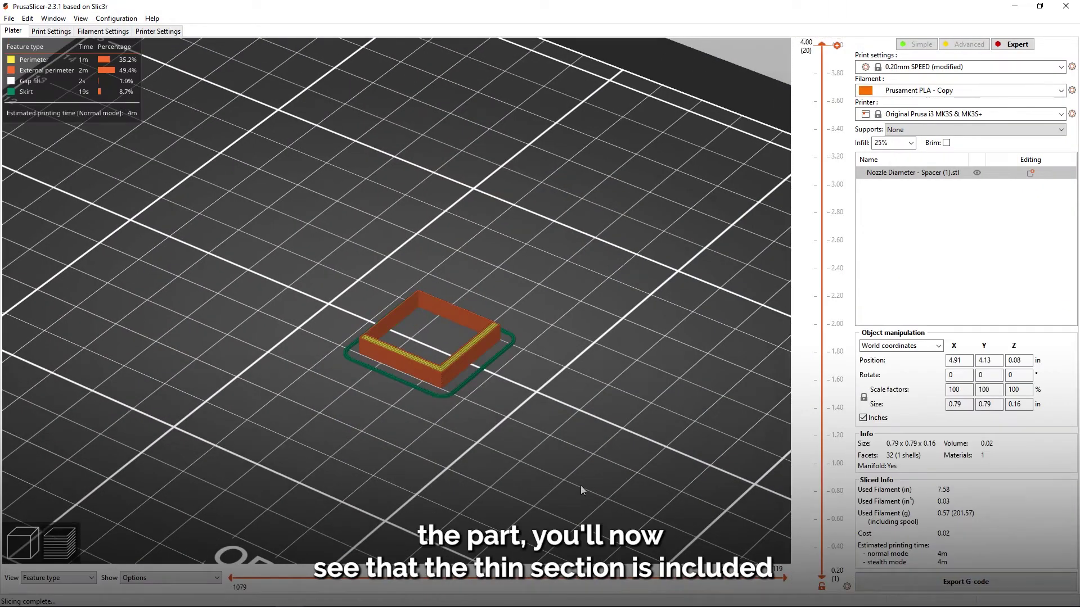
{"action": "scroll", "coordinate": [414, 310], "scroll_direction": "up", "scroll_amount": 3}
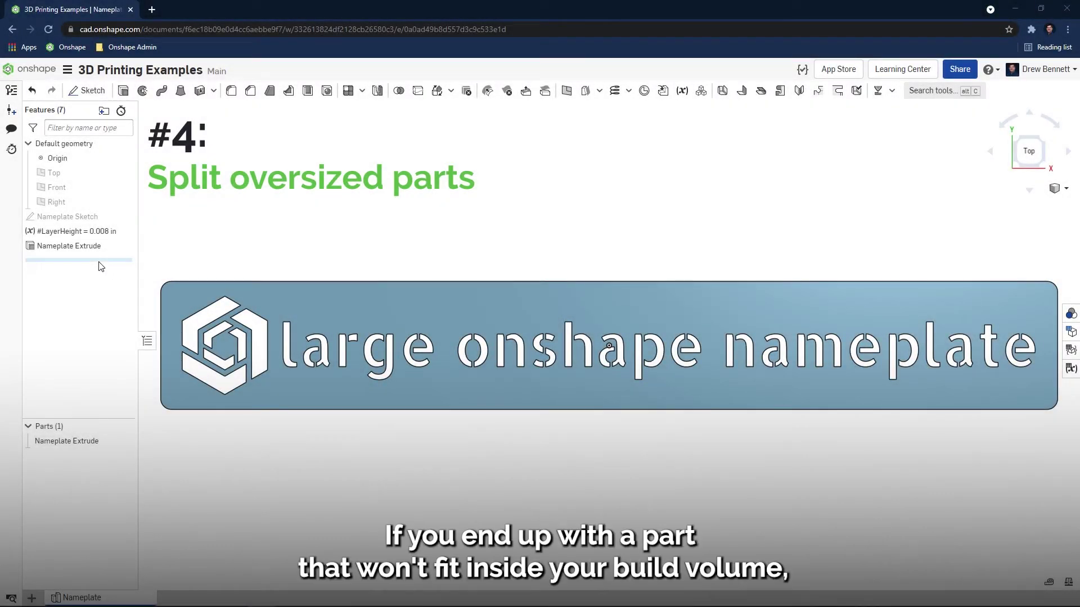
Sketch a dovetail on the nameplate face after 'large', with its top vertex snapped to the top edge.
{"action": "right_click", "coordinate": [85, 217]}
{"action": "left_click", "coordinate": [101, 244]}
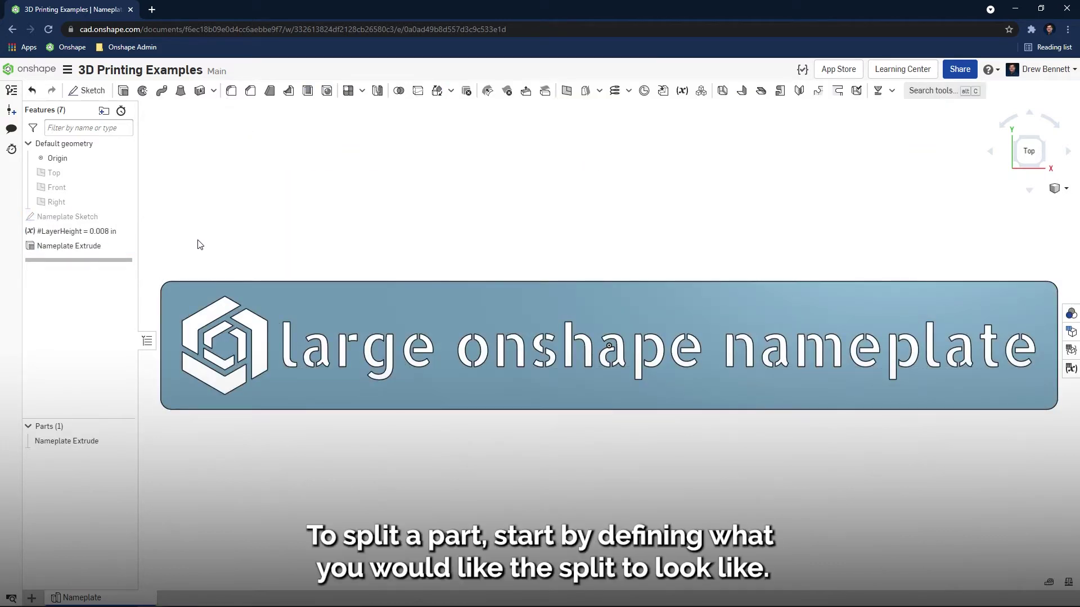
{"action": "left_click", "coordinate": [86, 91]}
{"action": "left_click", "coordinate": [444, 318]}
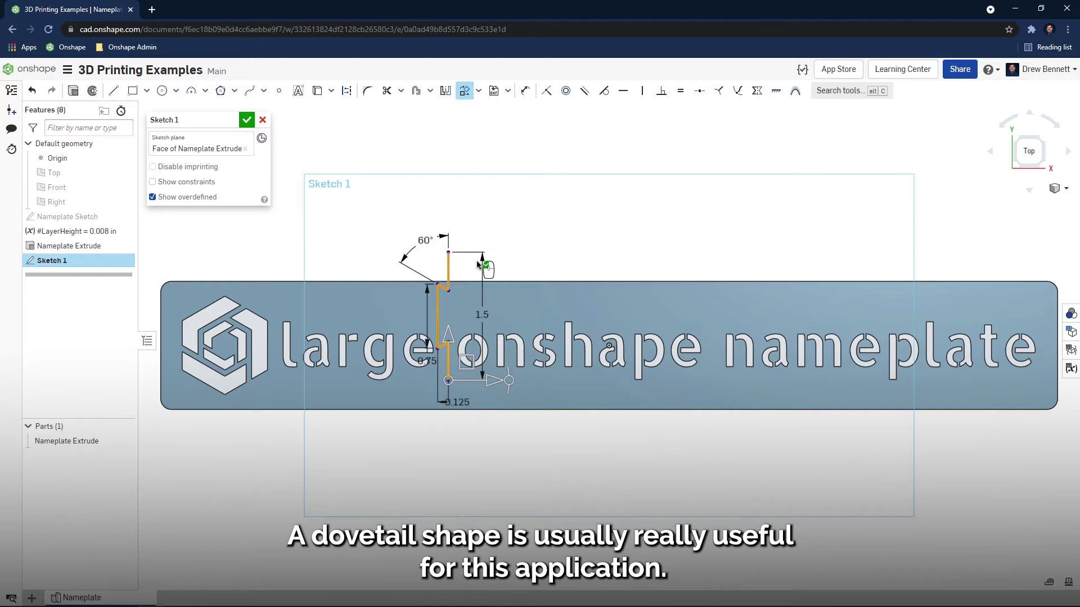
{"action": "left_click_drag", "start_coordinate": [449, 254], "coordinate": [451, 282]}
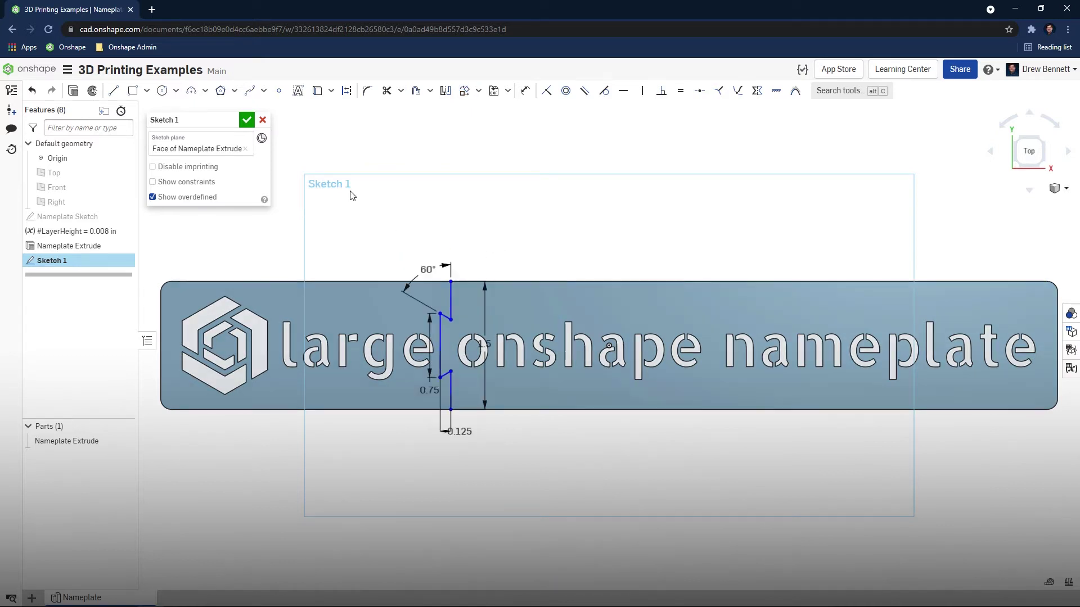
{"action": "left_click", "coordinate": [247, 120]}
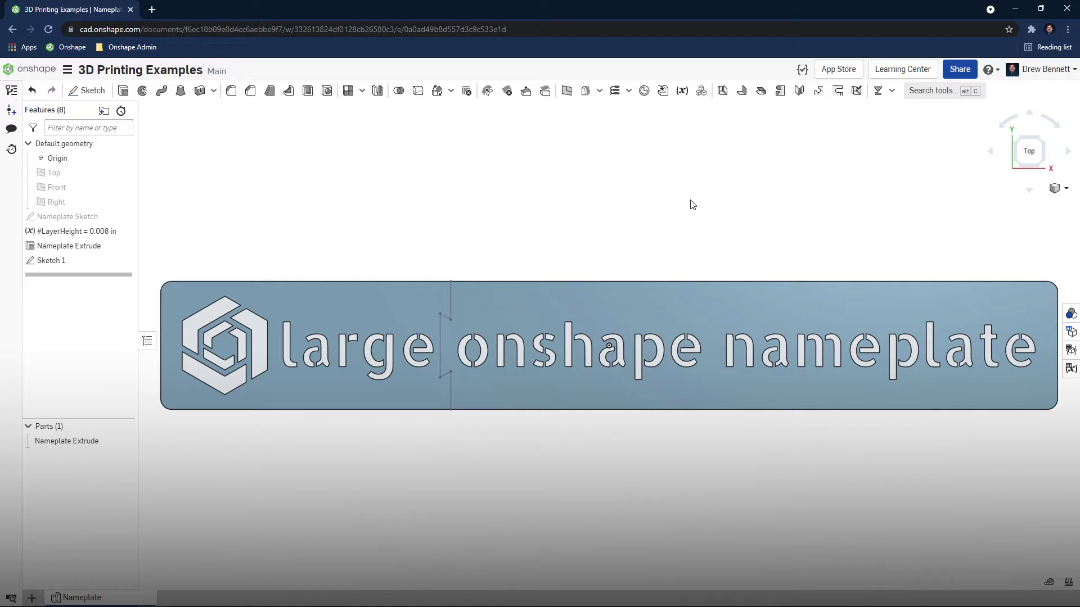
{"action": "left_click", "coordinate": [1016, 171]}
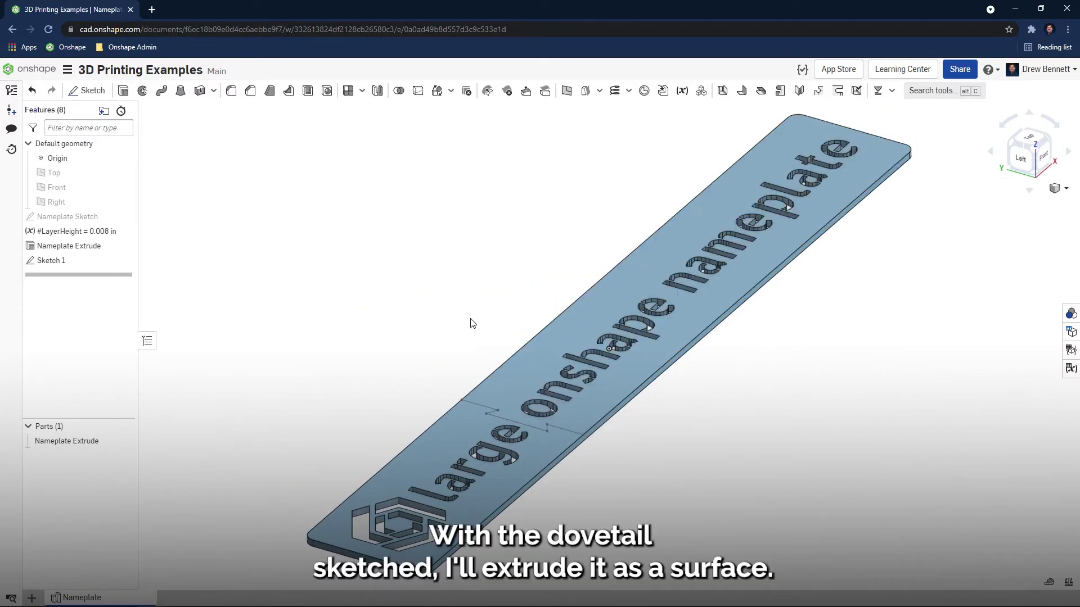
Extrude the four dovetail edges of Sketch 1 as a surface, flipped downward through the plate.
{"action": "left_click", "coordinate": [123, 91]}
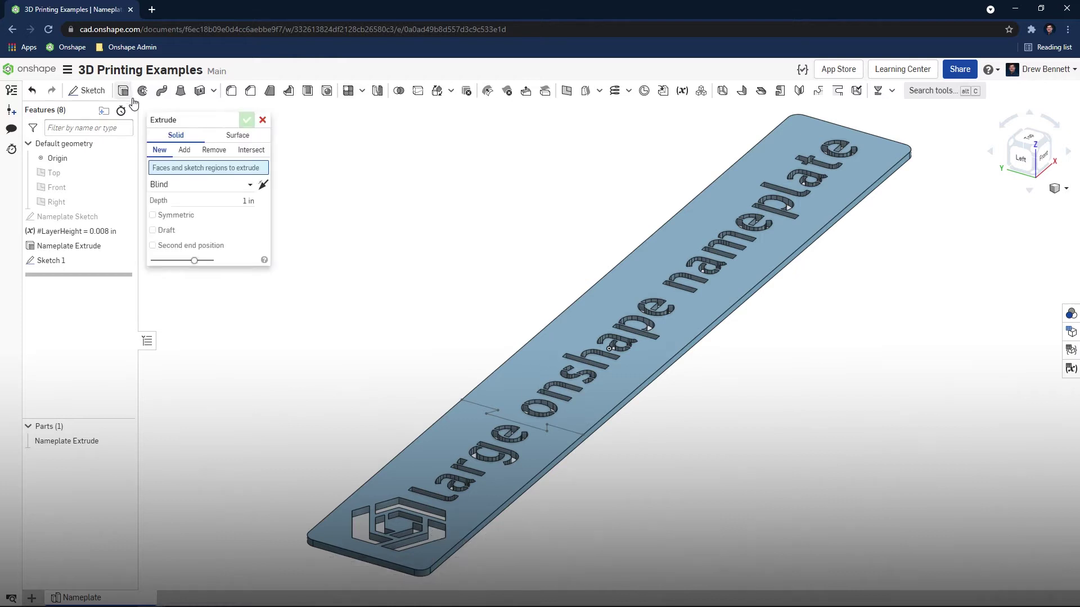
{"action": "left_click", "coordinate": [238, 134]}
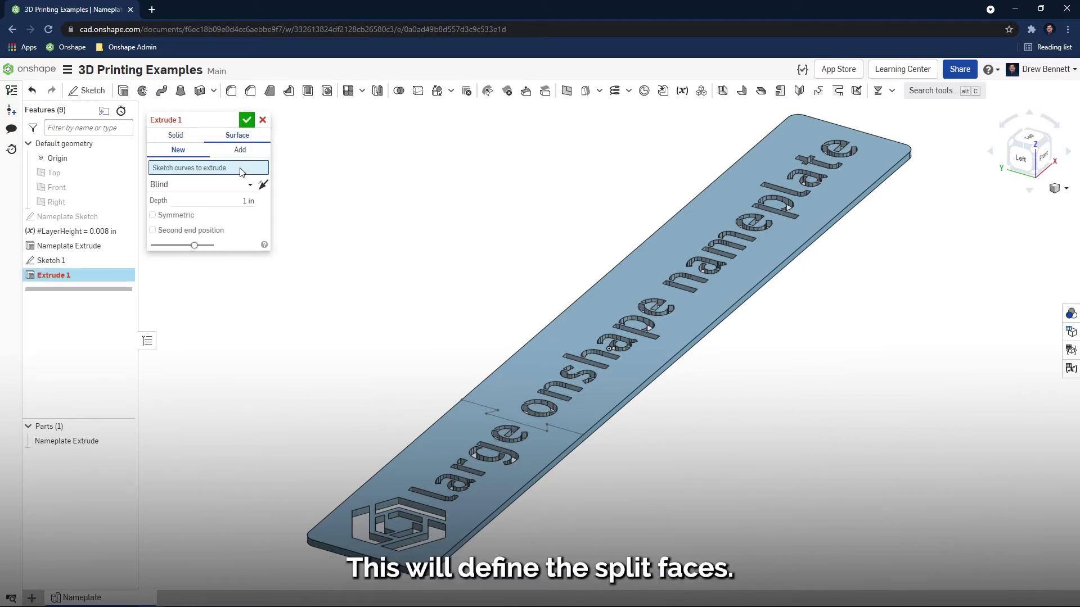
{"action": "left_click", "coordinate": [486, 406]}
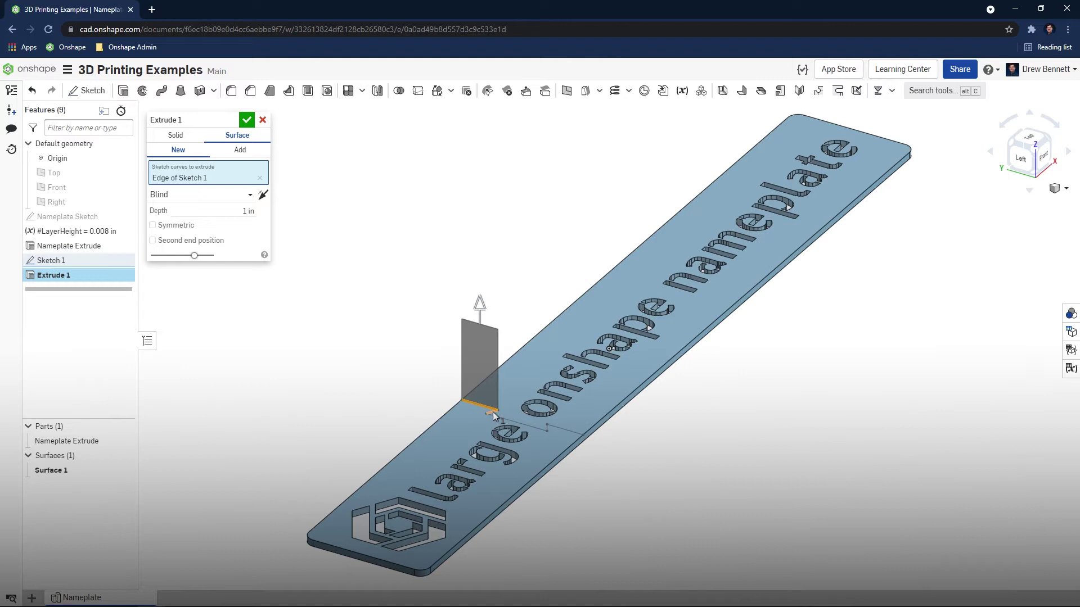
{"action": "left_click", "coordinate": [489, 414]}
{"action": "left_click", "coordinate": [518, 421]}
{"action": "left_click", "coordinate": [548, 426]}
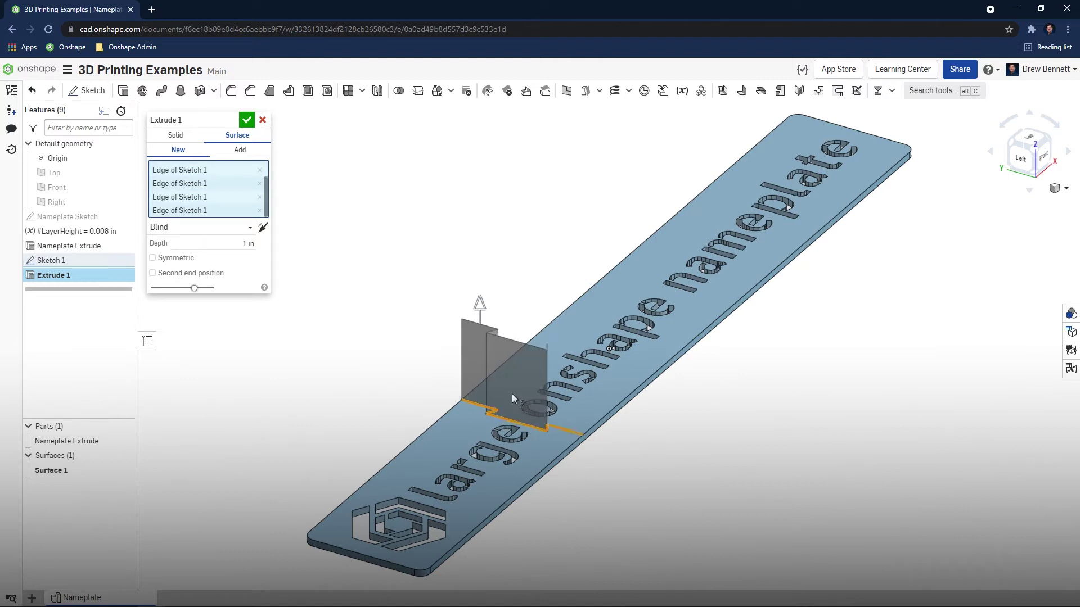
{"action": "left_click", "coordinate": [263, 227]}
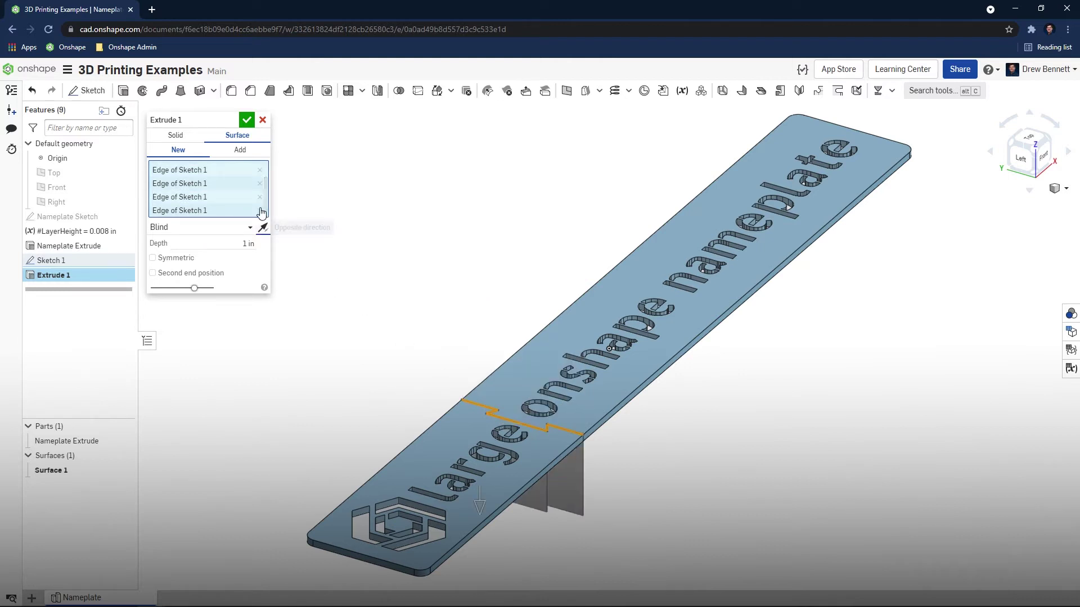
{"action": "left_click", "coordinate": [247, 121]}
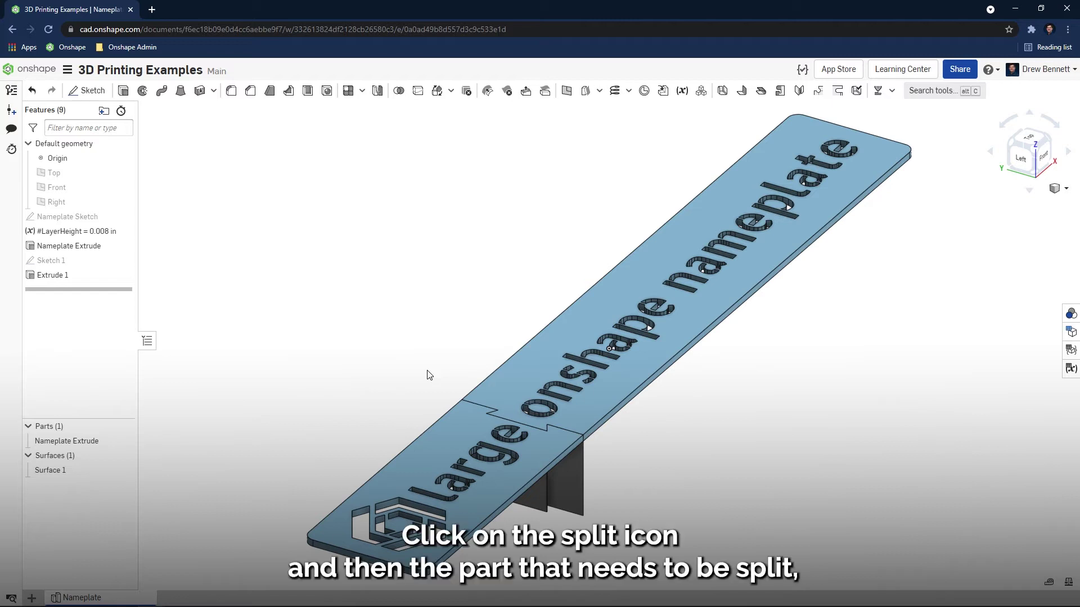
Split the Nameplate Extrude part with Surface 1 into two dovetailed pieces, then briefly select the second piece.
{"action": "left_click", "coordinate": [417, 91]}
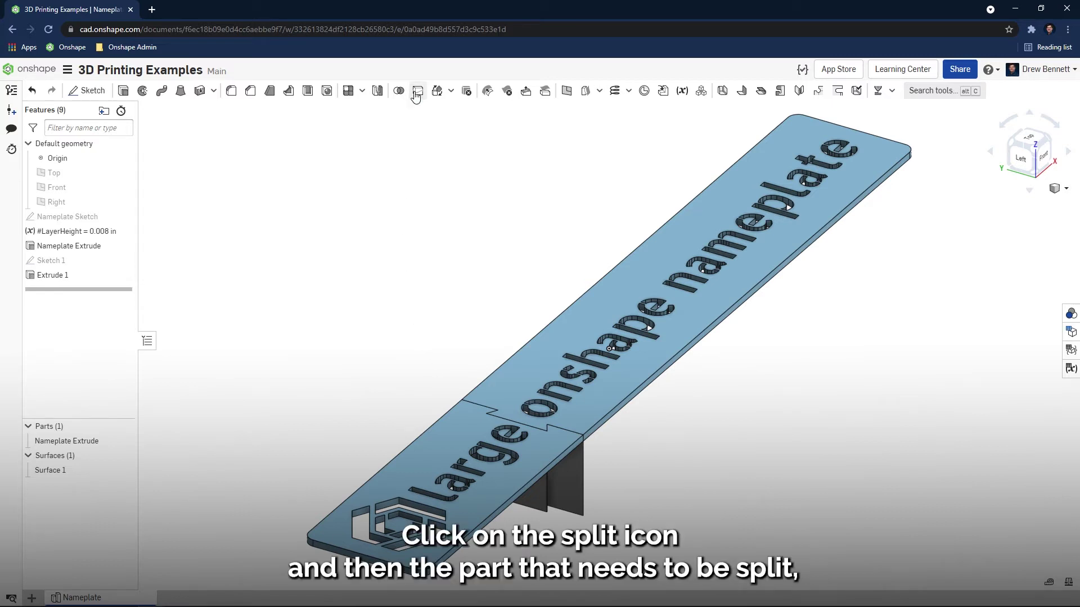
{"action": "left_click", "coordinate": [521, 383]}
{"action": "left_click", "coordinate": [244, 182]}
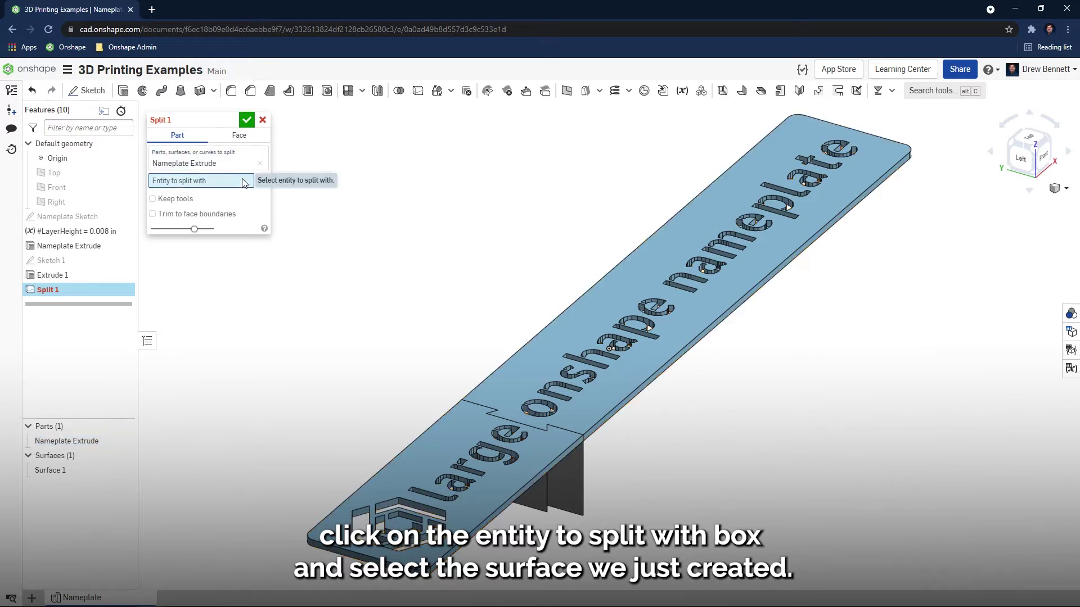
{"action": "left_click", "coordinate": [113, 472]}
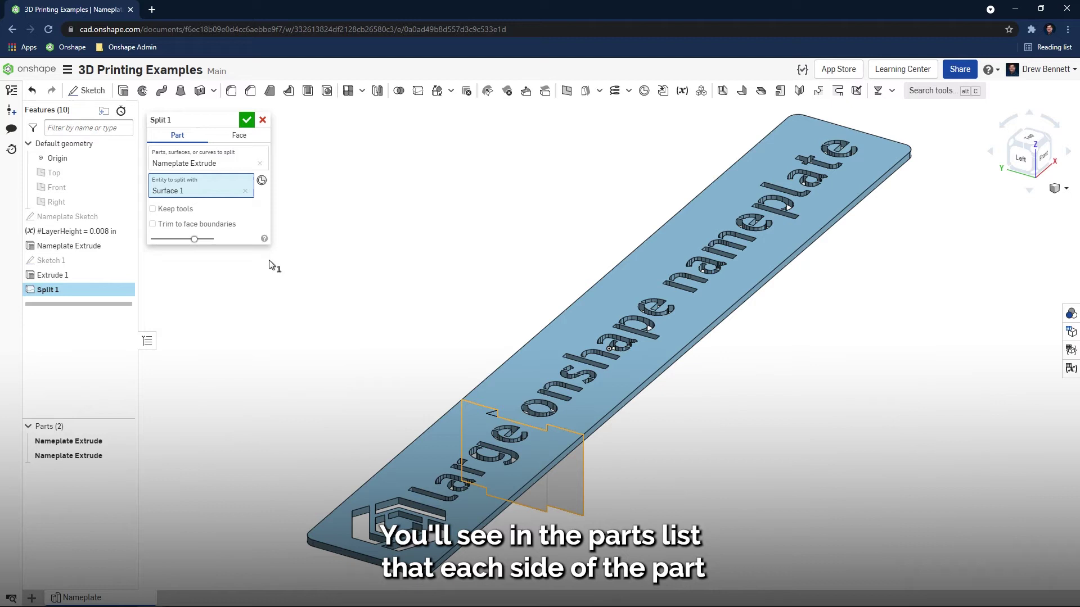
{"action": "left_click", "coordinate": [246, 120]}
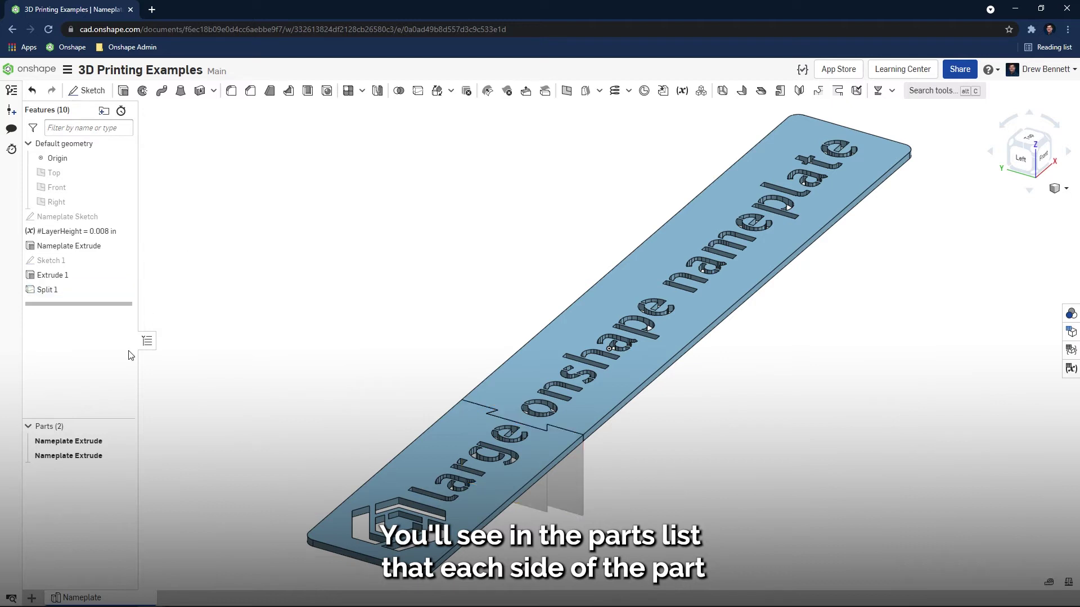
{"action": "left_click", "coordinate": [90, 456]}
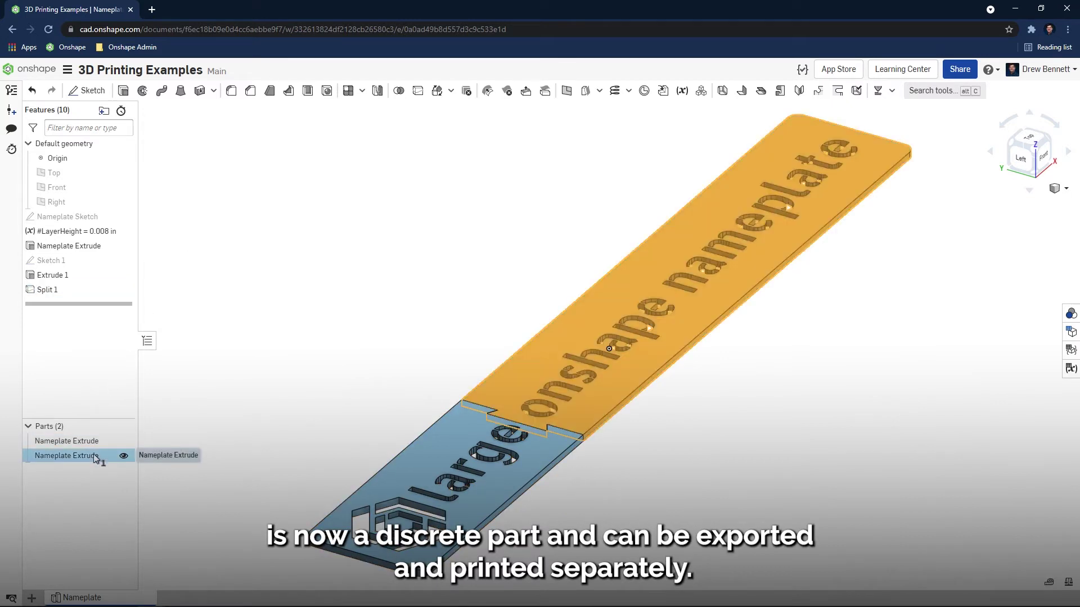
{"action": "left_click", "coordinate": [176, 433]}
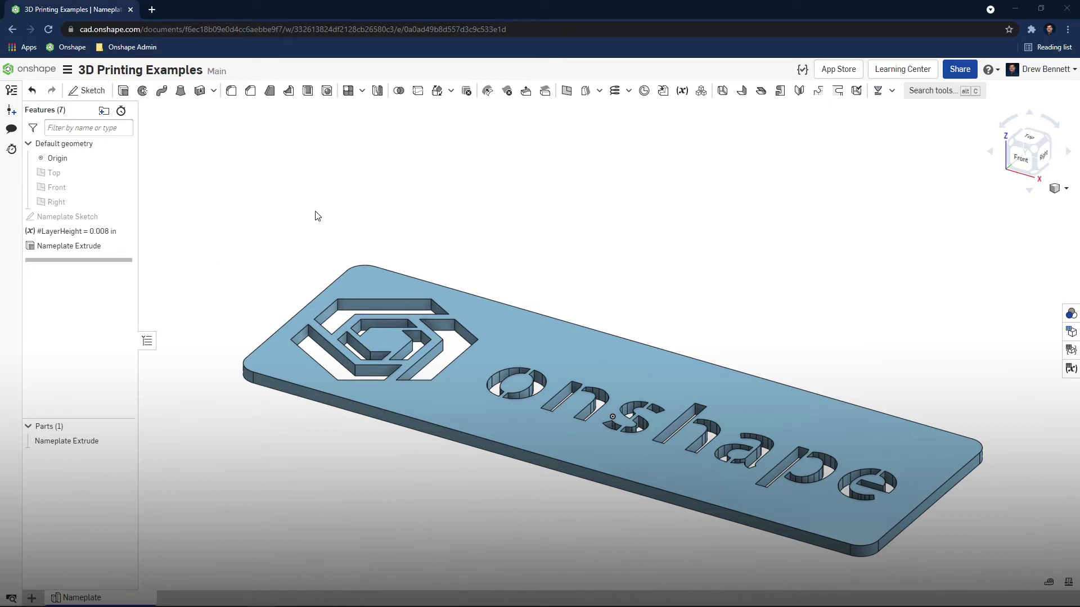
Add a Transform Scale feature that scales the nameplate uniformly by 0.5 about the Origin.
{"action": "left_click", "coordinate": [437, 92]}
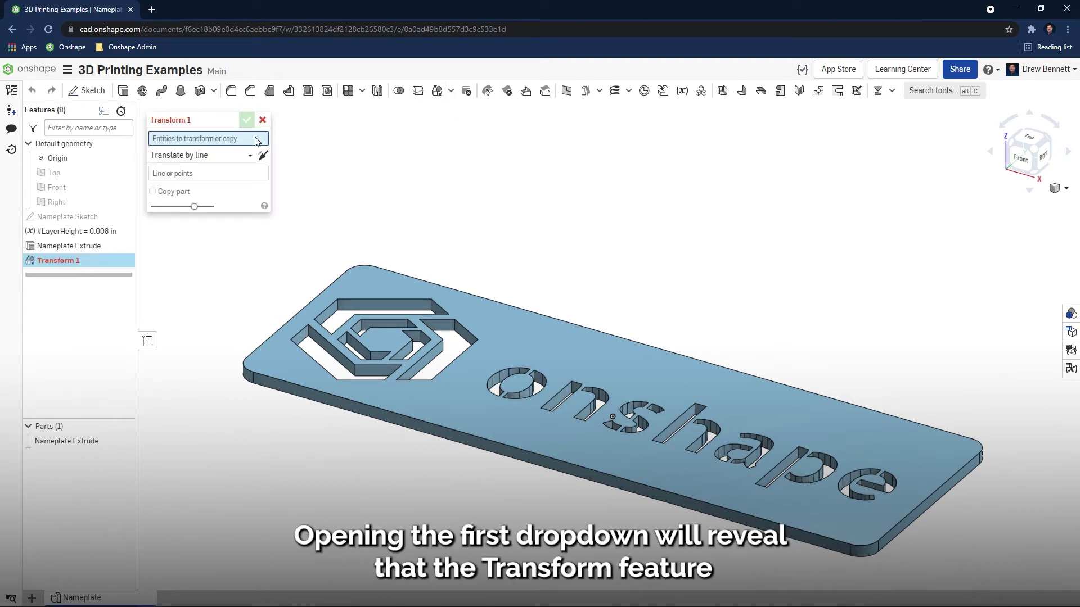
{"action": "left_click", "coordinate": [220, 161]}
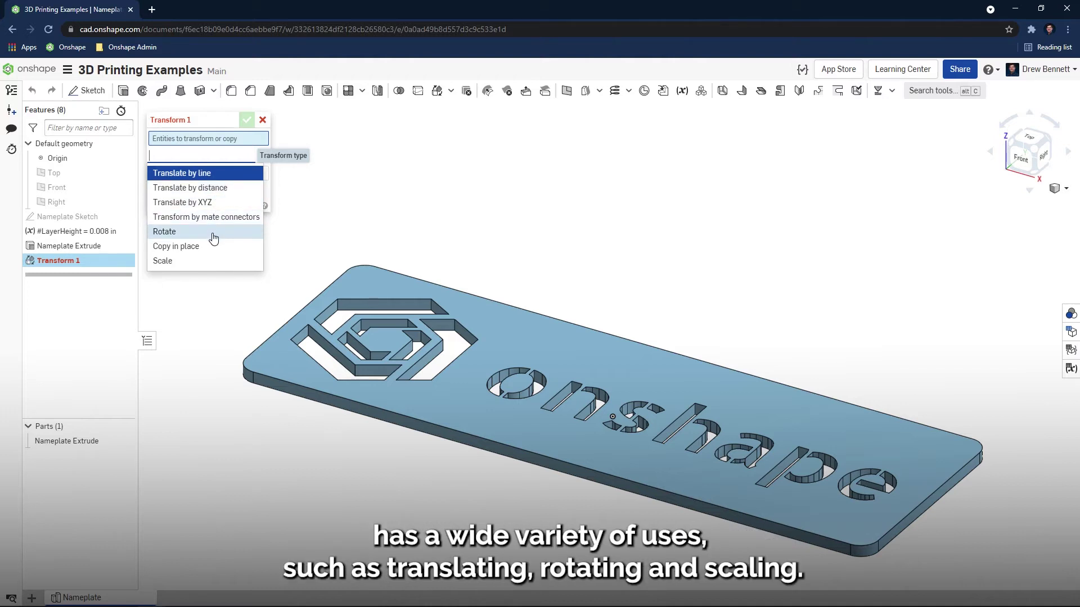
{"action": "left_click", "coordinate": [198, 262]}
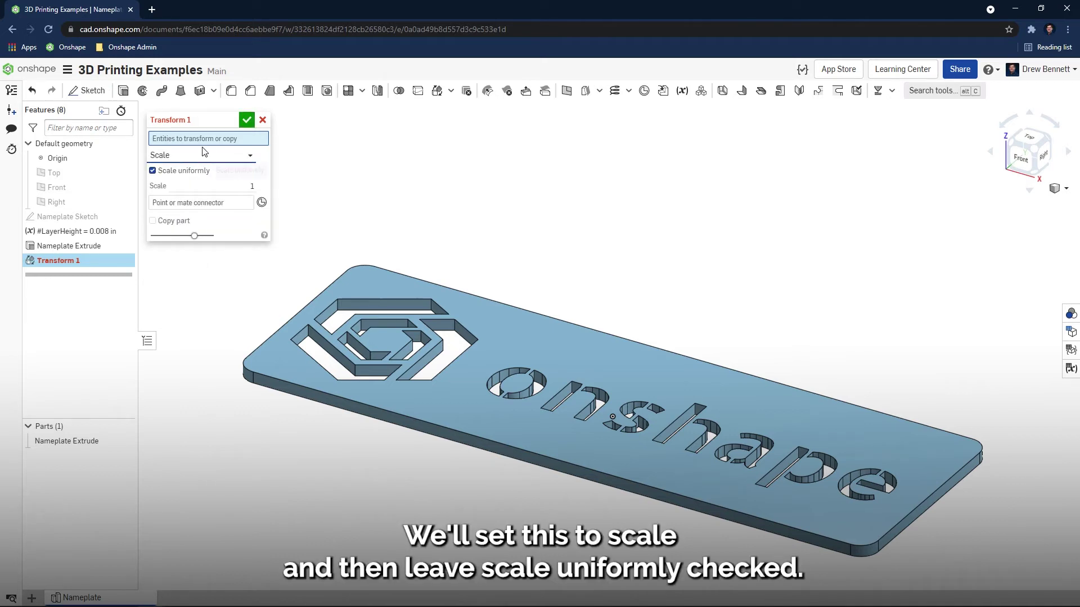
{"action": "left_click", "coordinate": [359, 278]}
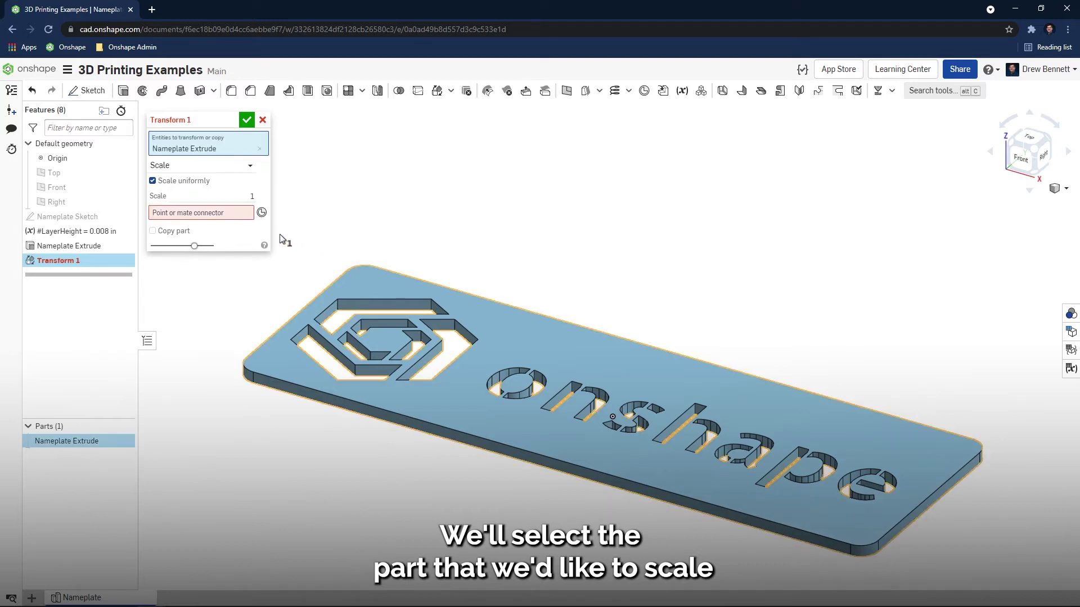
{"action": "left_click", "coordinate": [238, 217]}
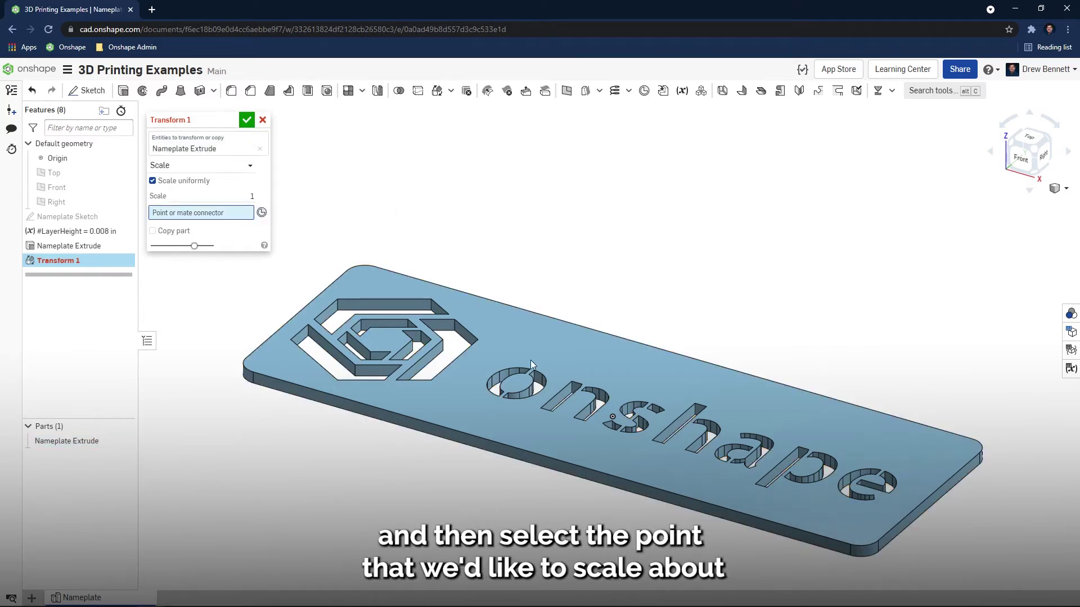
{"action": "left_click", "coordinate": [614, 420]}
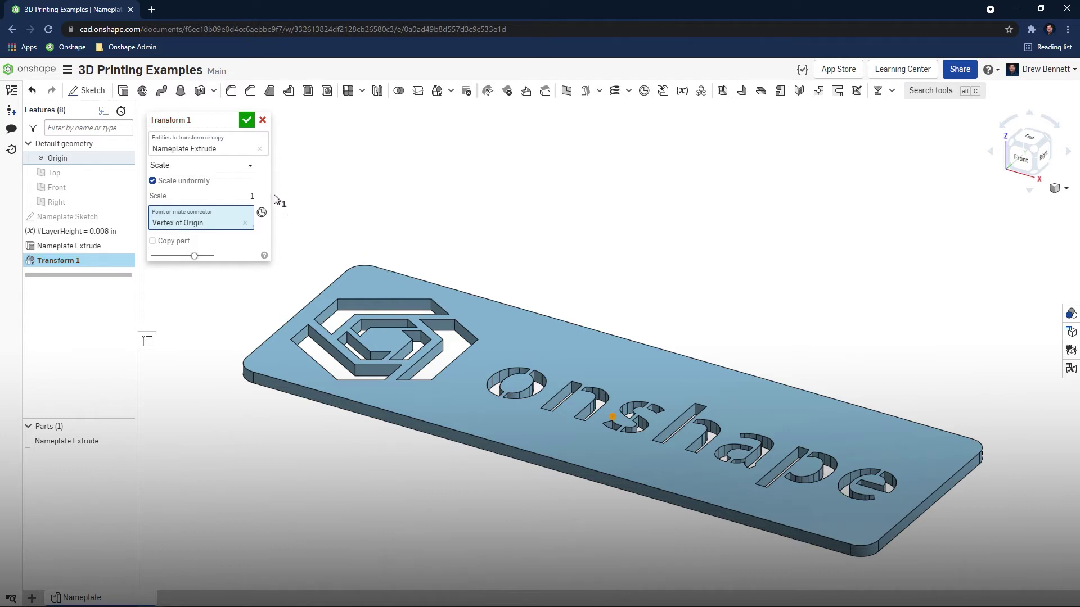
{"action": "left_click", "coordinate": [251, 196]}
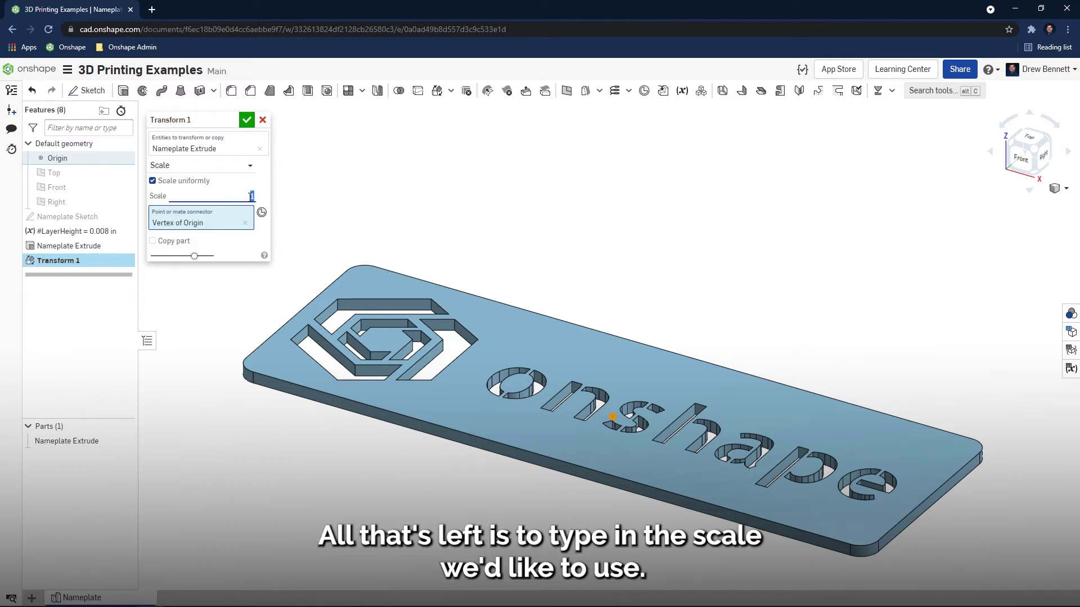
{"action": "left_click", "coordinate": [246, 120]}
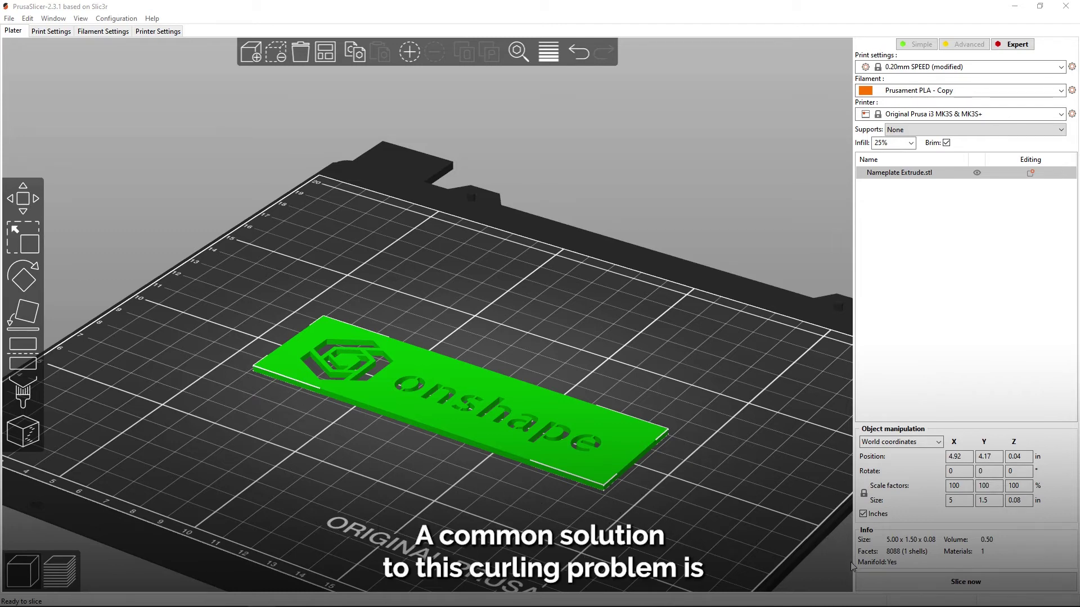
Slice the nameplate and zoom the preview in on the brim at one corner.
{"action": "left_click", "coordinate": [965, 582]}
{"action": "right_click_drag", "start_coordinate": [570, 471], "coordinate": [405, 323]}
{"action": "scroll", "coordinate": [457, 362], "scroll_direction": "up", "scroll_amount": 6}
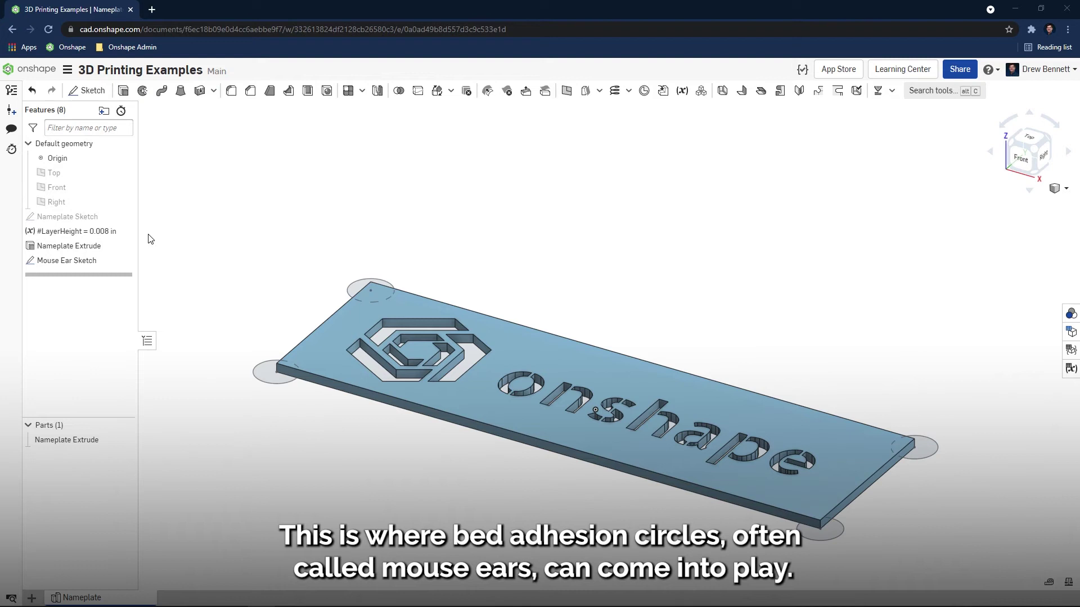
Extrude the Mouse Ear Sketch circles upward 0.2 mm, added onto the nameplate.
{"action": "left_click", "coordinate": [124, 91]}
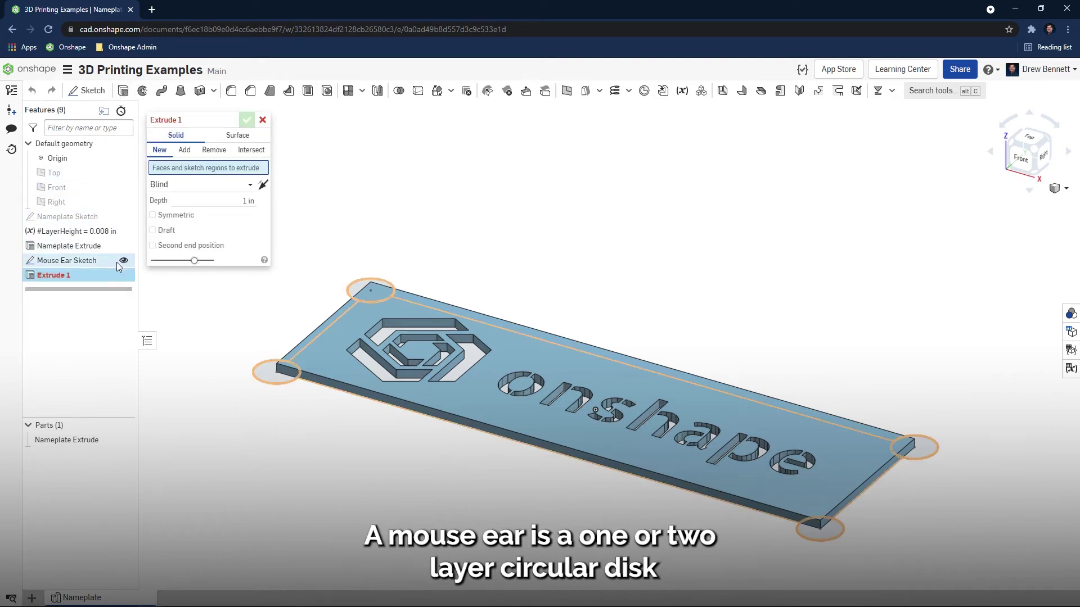
{"action": "left_click", "coordinate": [102, 262]}
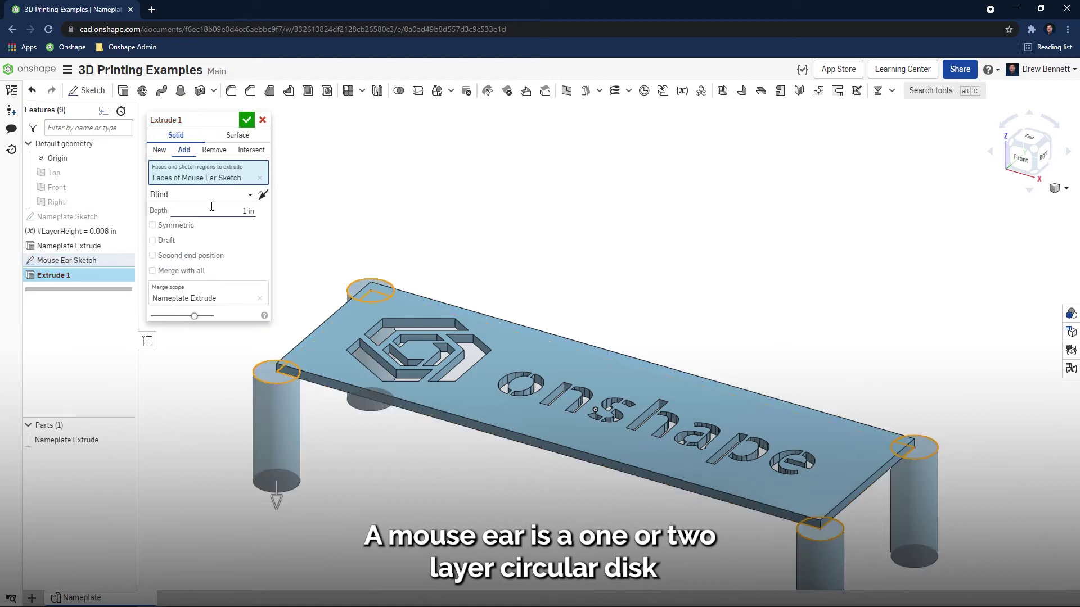
{"action": "left_click", "coordinate": [262, 195]}
{"action": "left_click", "coordinate": [244, 213]}
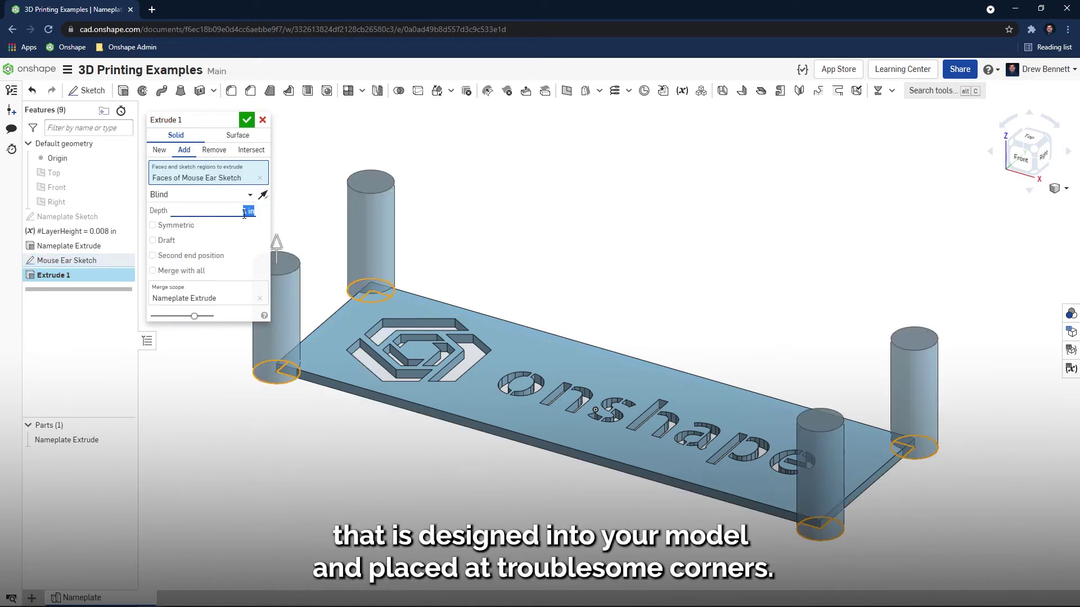
{"action": "type", "text": "0.2 mm"}
{"action": "key", "text": "Return"}
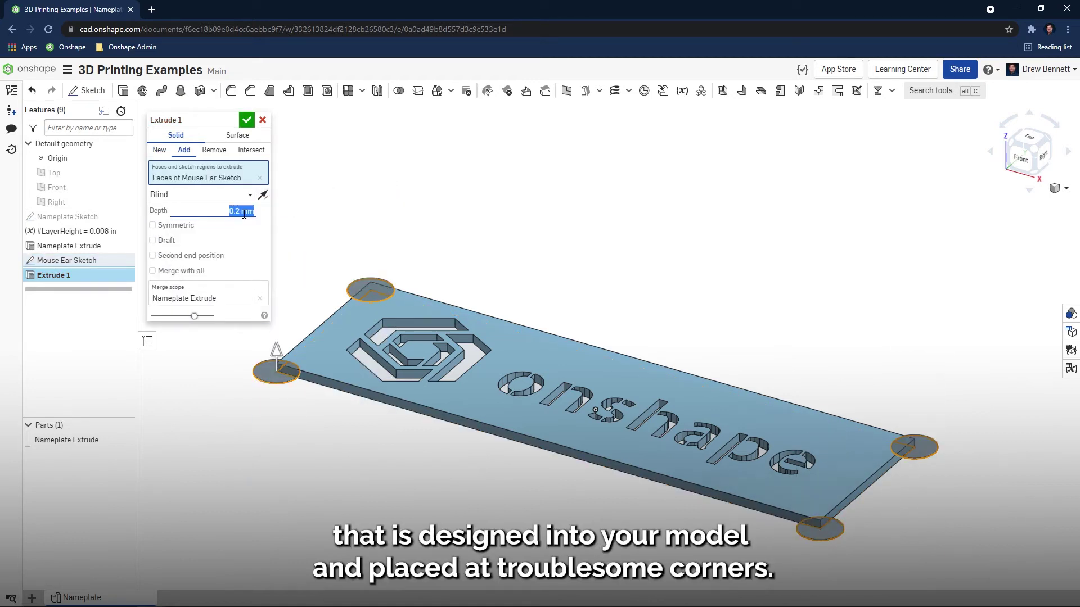
{"action": "left_click", "coordinate": [246, 120]}
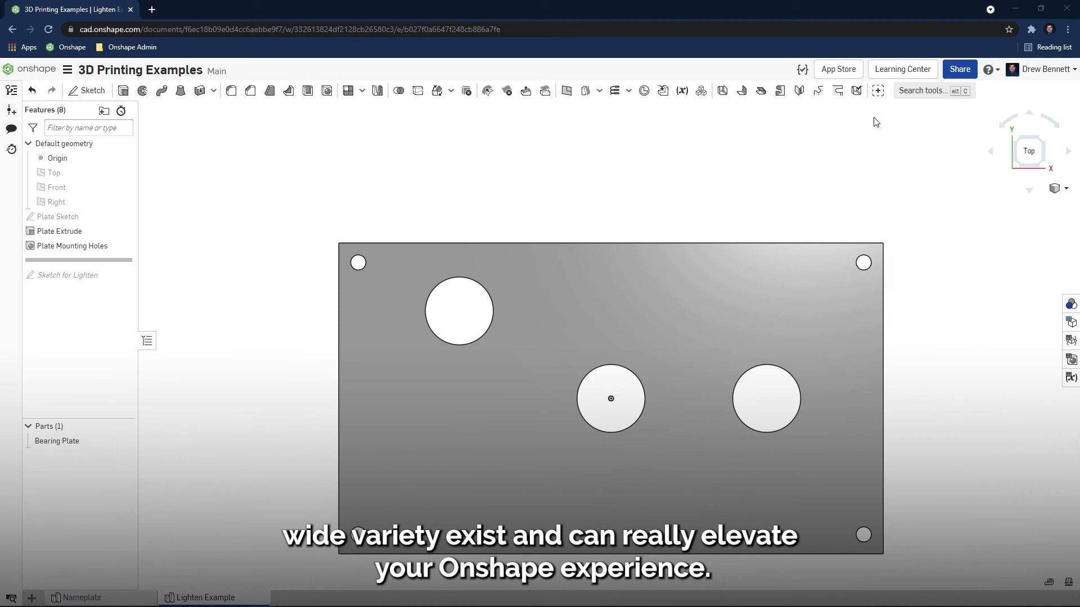
Search 'featurescript lighten' and add Lighten from the FeatureScript Lighten document to the toolbar.
{"action": "left_click", "coordinate": [877, 90]}
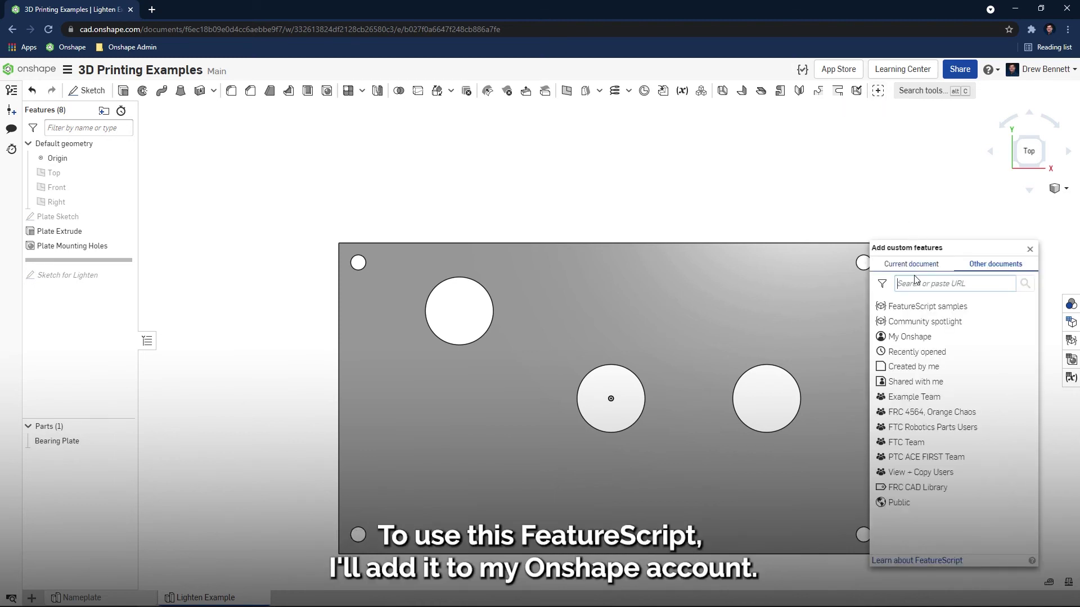
{"action": "type", "text": "featurescript lighten"}
{"action": "key", "text": "Return"}
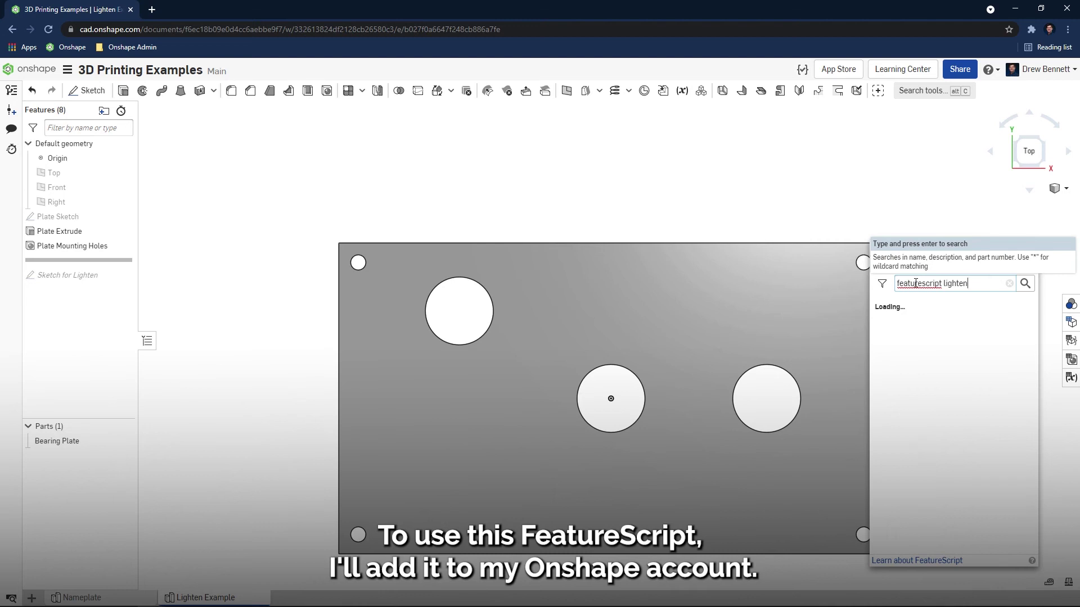
{"action": "left_click", "coordinate": [916, 310]}
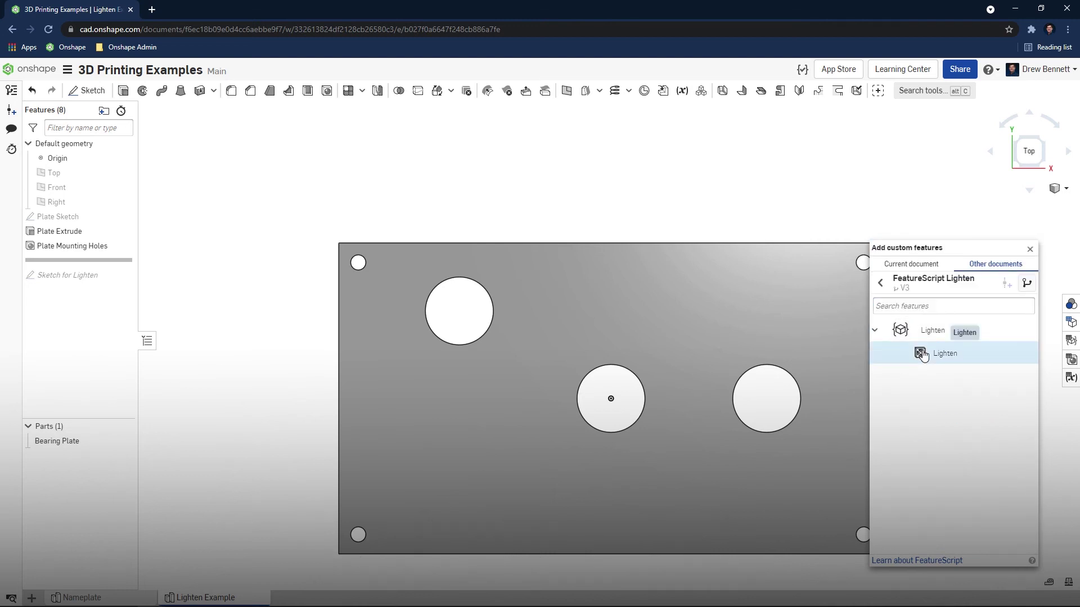
{"action": "left_click", "coordinate": [923, 354]}
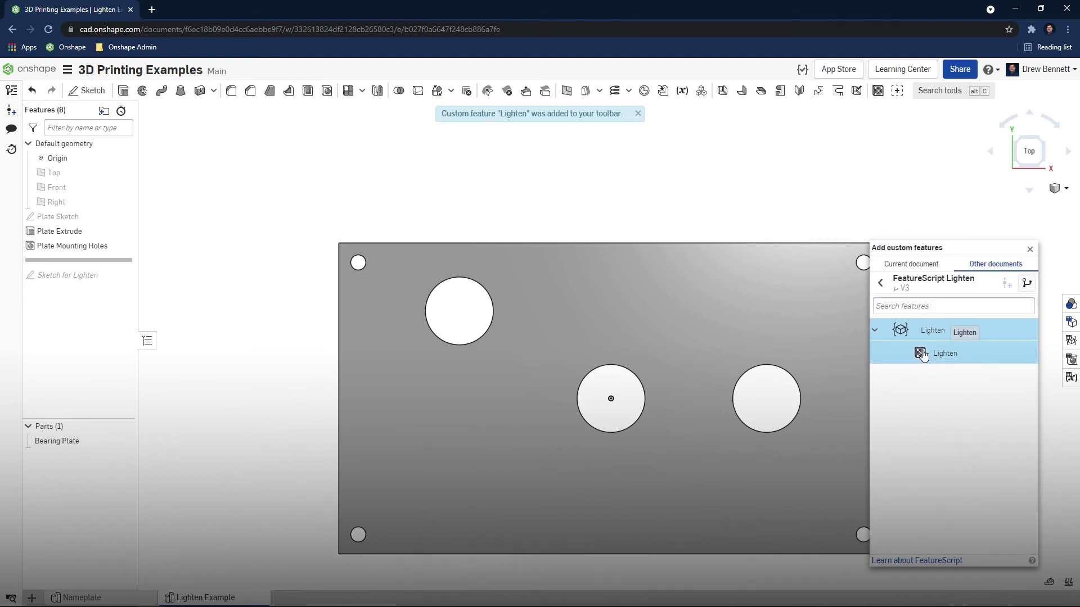
{"action": "left_click", "coordinate": [1030, 250]}
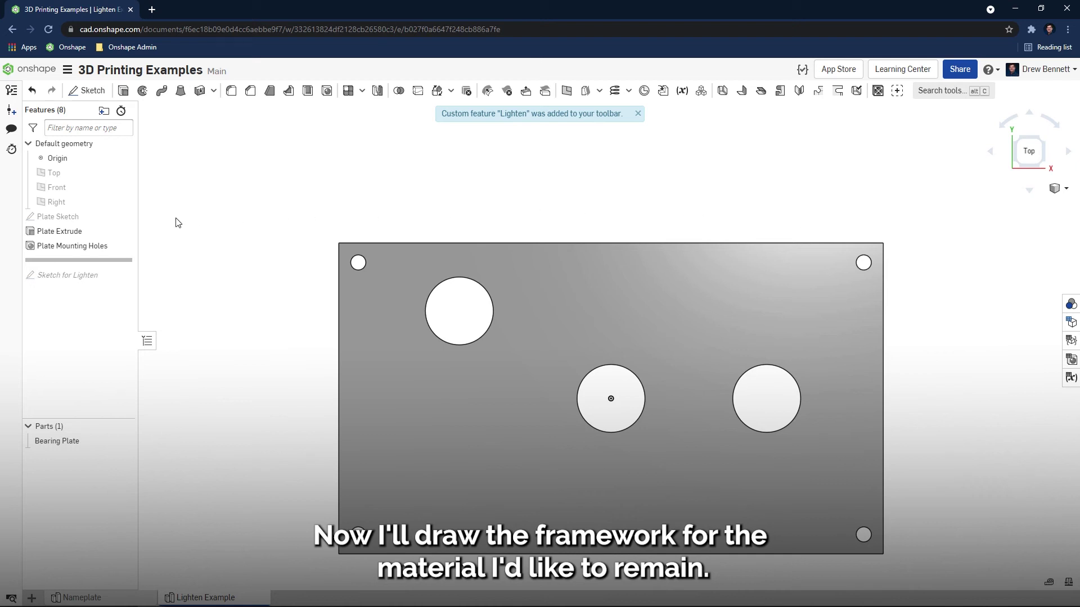
Roll the feature list past Sketch for Lighten, then edit and accept that sketch.
{"action": "left_click_drag", "start_coordinate": [118, 262], "coordinate": [119, 273]}
{"action": "right_click", "coordinate": [120, 271]}
{"action": "left_click", "coordinate": [198, 287]}
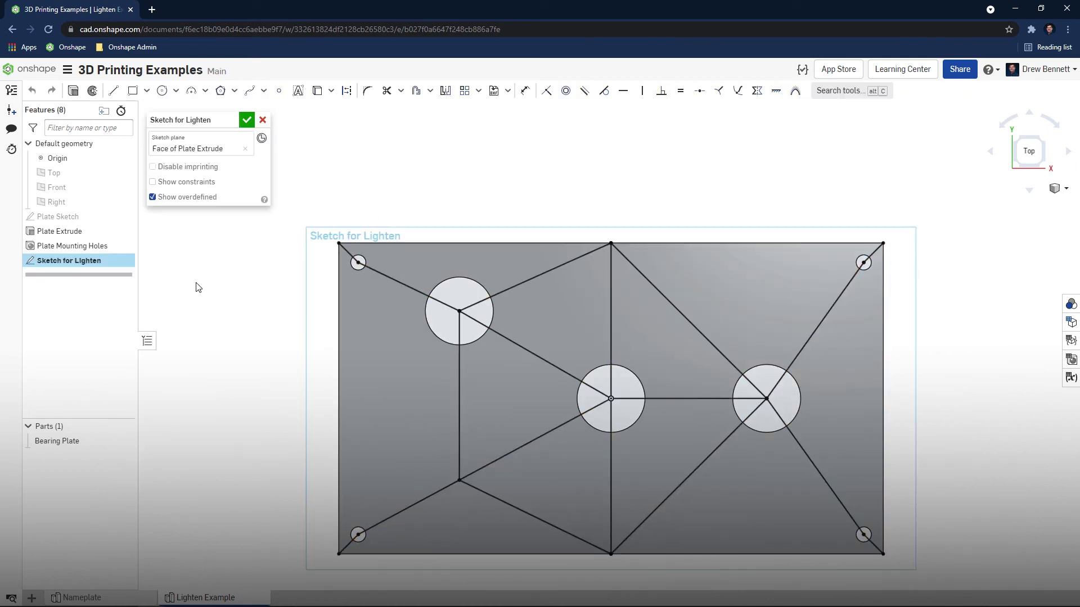
{"action": "left_click", "coordinate": [245, 120]}
Apply Lighten to Bearing Plate, removing five sketch regions with 4 mm walls.
{"action": "left_click", "coordinate": [878, 90]}
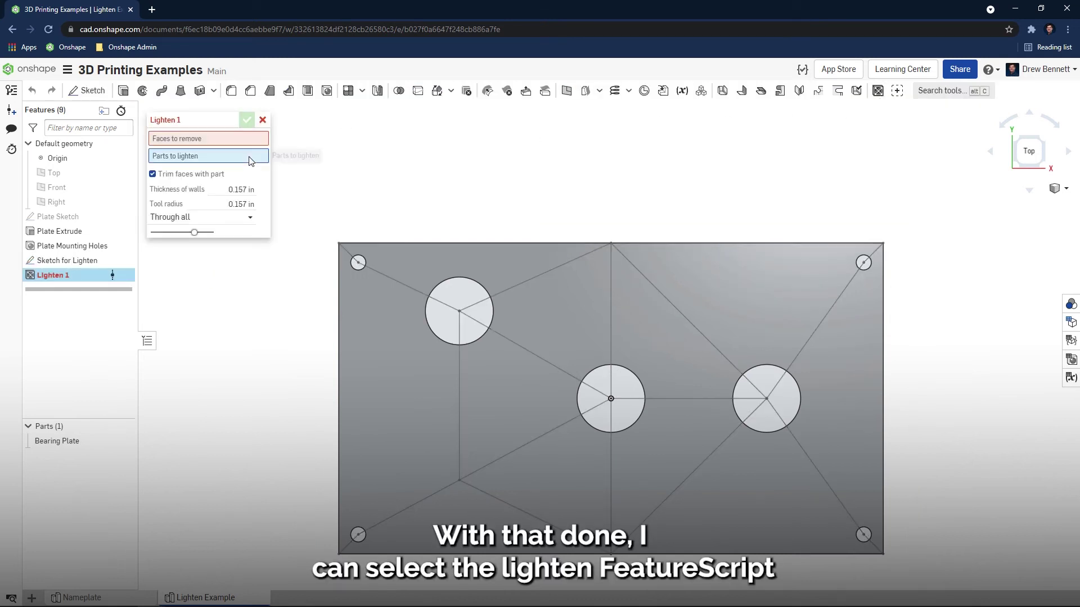
{"action": "left_click", "coordinate": [363, 305]}
{"action": "left_click", "coordinate": [208, 138]}
{"action": "left_click", "coordinate": [396, 330]}
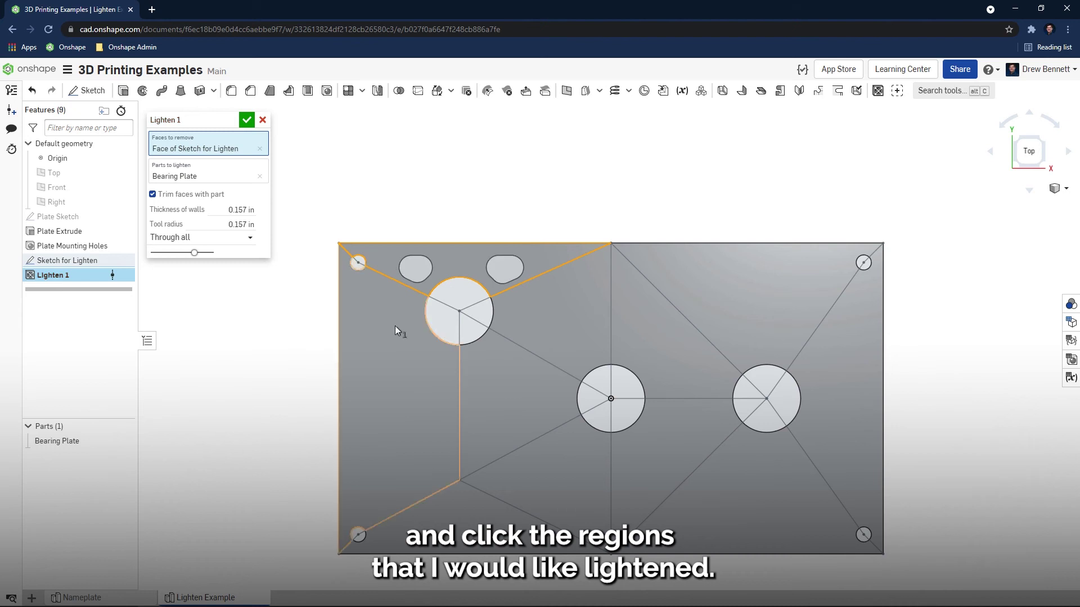
{"action": "left_click", "coordinate": [481, 433]}
{"action": "left_click", "coordinate": [461, 514]}
{"action": "left_click", "coordinate": [551, 489]}
{"action": "left_click", "coordinate": [588, 323]}
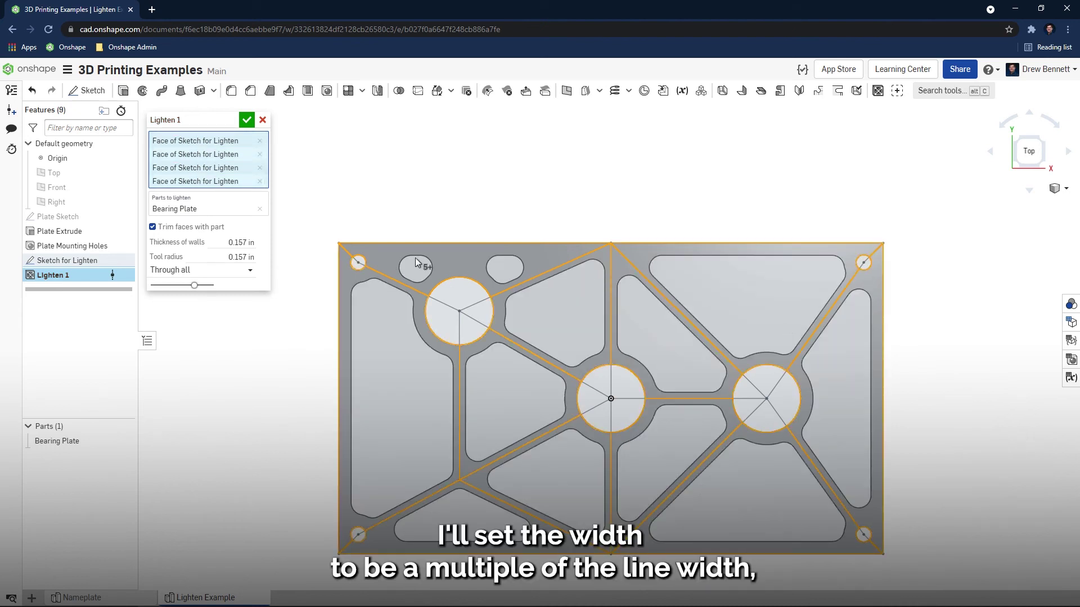
{"action": "key", "text": "Tab"}
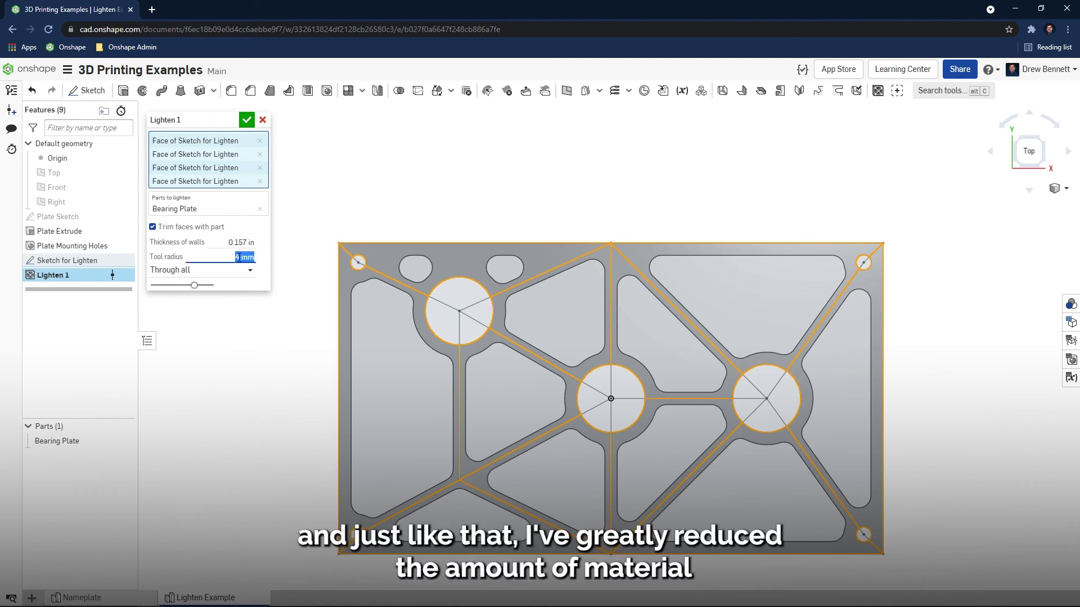
{"action": "left_click", "coordinate": [246, 121]}
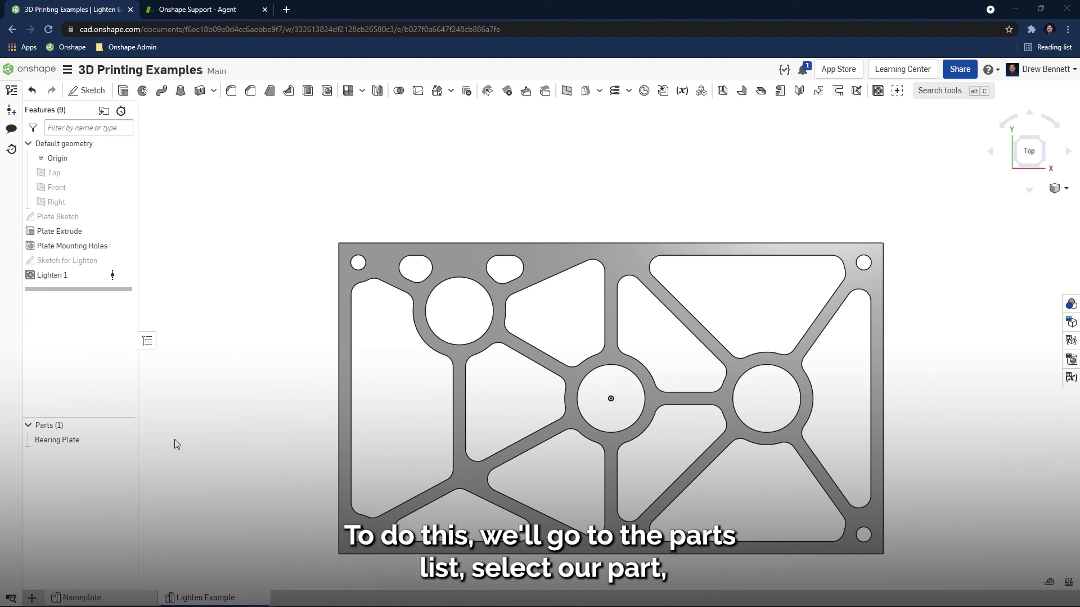
Select Bearing Plate in the Parts list and bring up its context menu.
{"action": "left_click", "coordinate": [62, 441]}
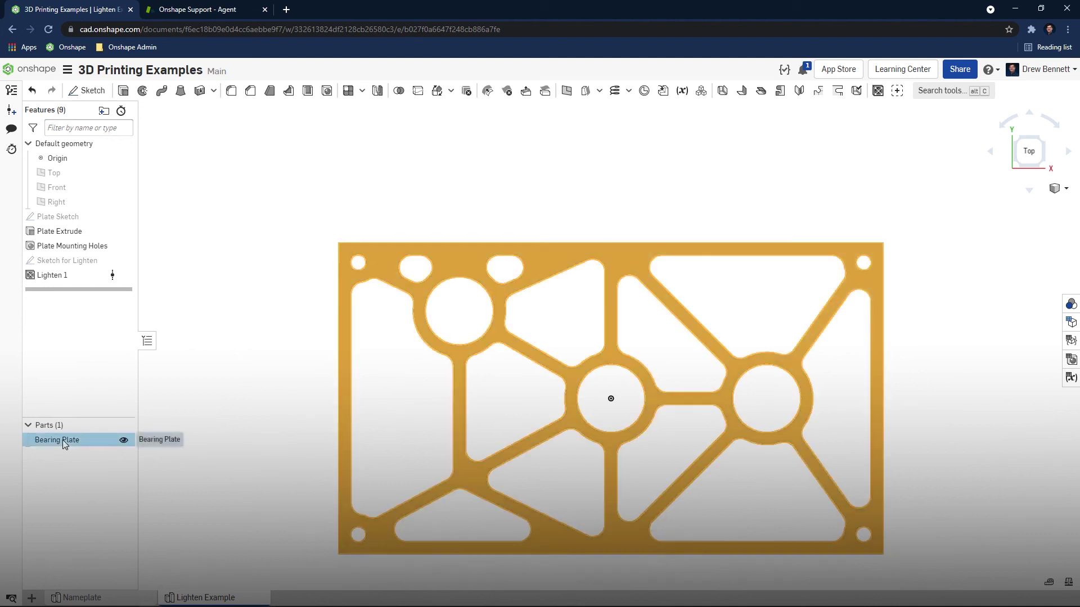
{"action": "right_click", "coordinate": [62, 440]}
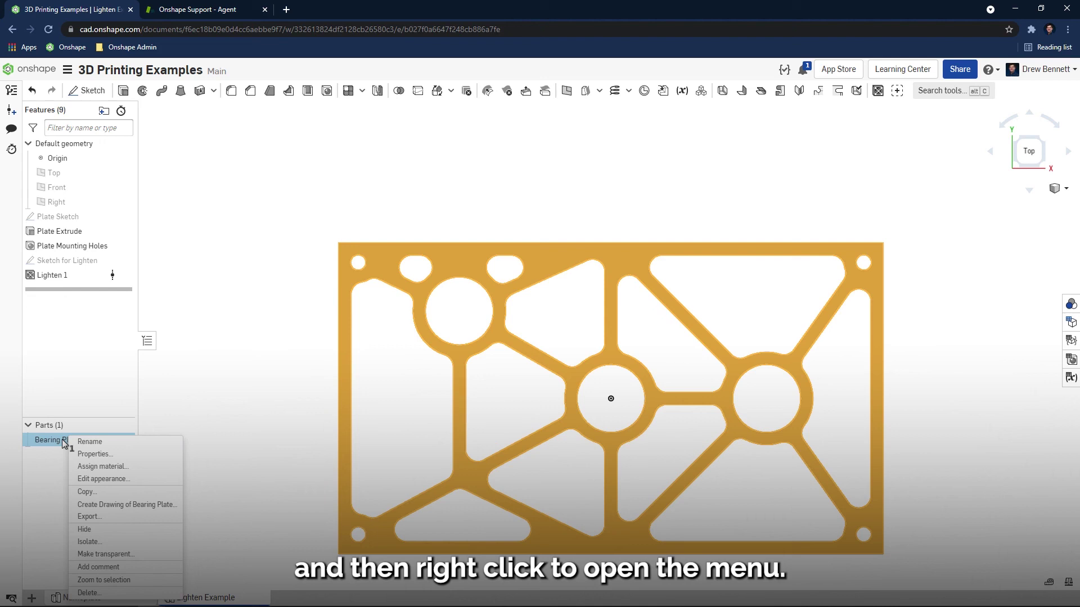
Export Bearing Plate in STL format, keeping Binary, Millimeter and Fine resolution, and download it.
{"action": "left_click", "coordinate": [87, 517]}
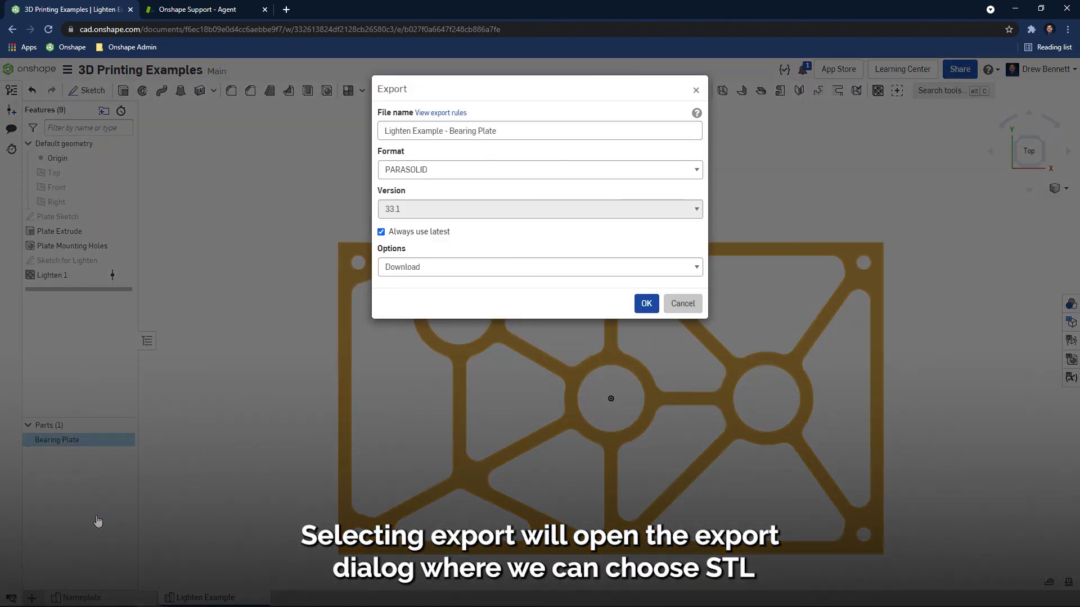
{"action": "left_click", "coordinate": [400, 174]}
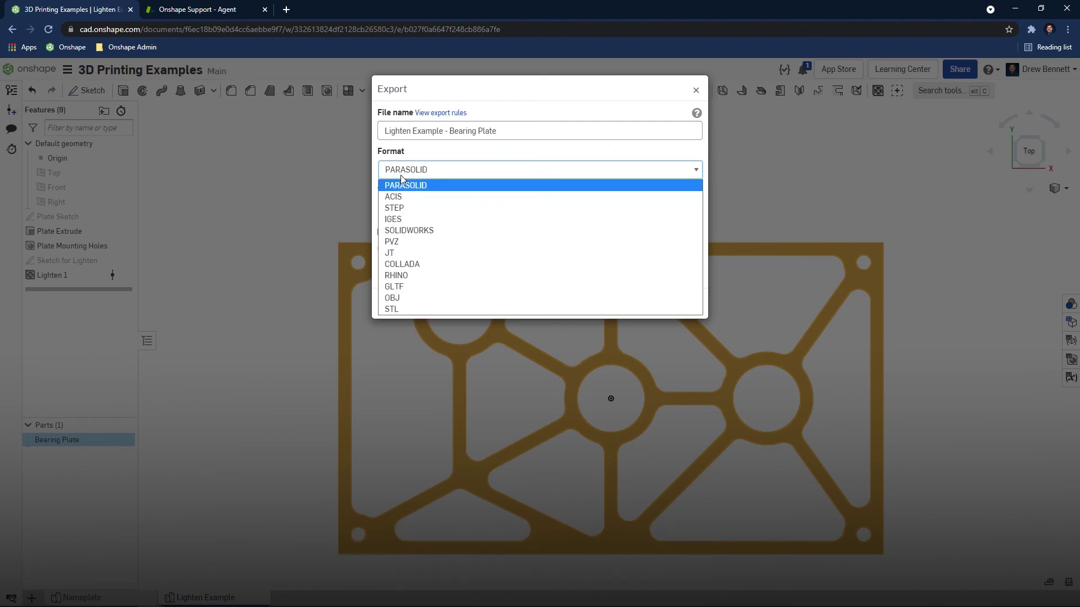
{"action": "left_click", "coordinate": [406, 310]}
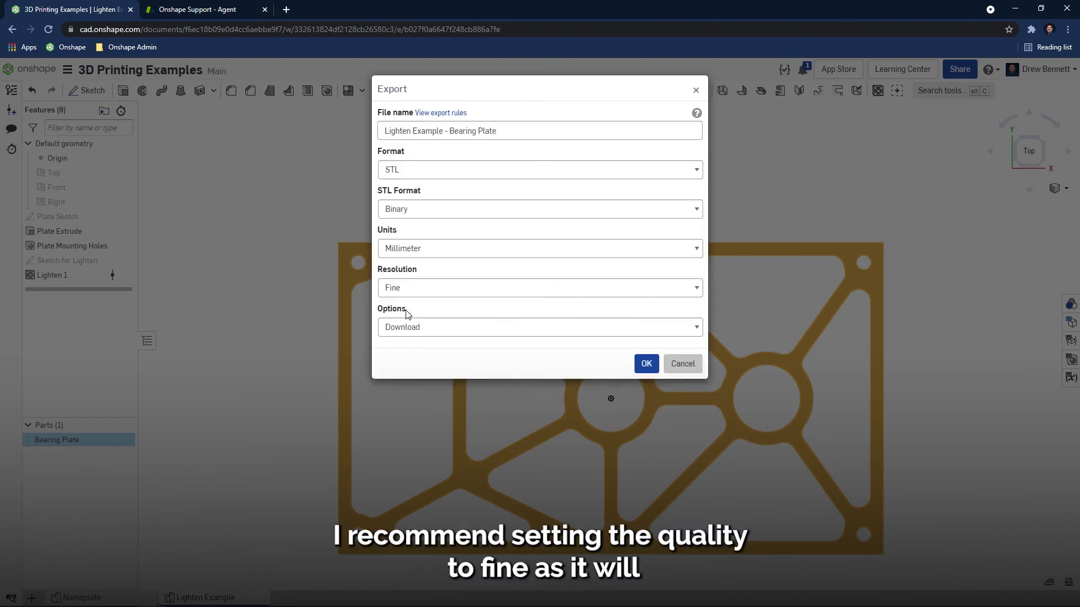
{"action": "left_click", "coordinate": [411, 288]}
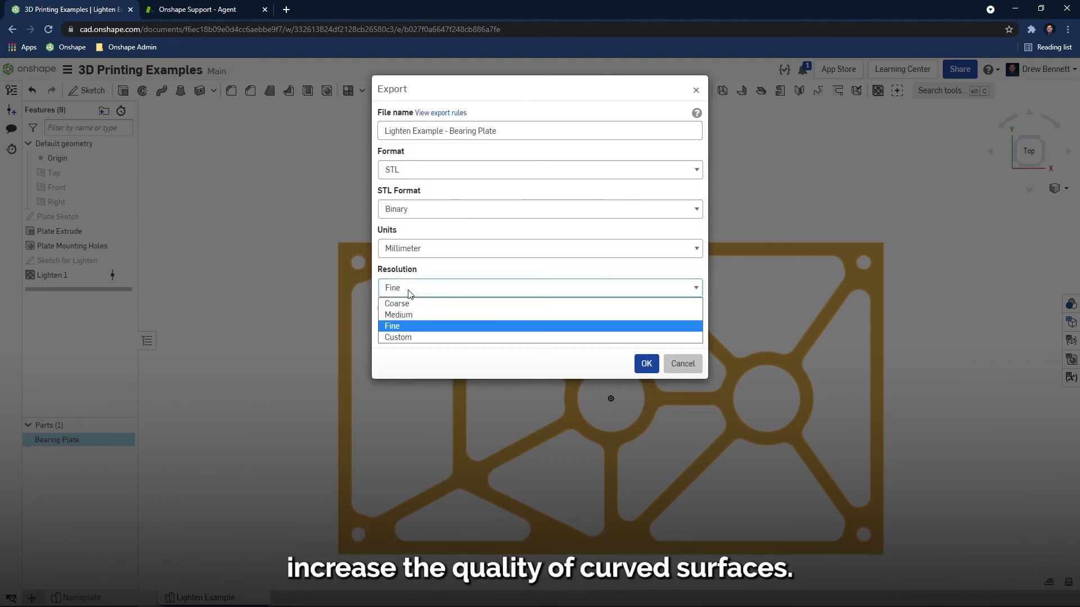
{"action": "left_click", "coordinate": [399, 326]}
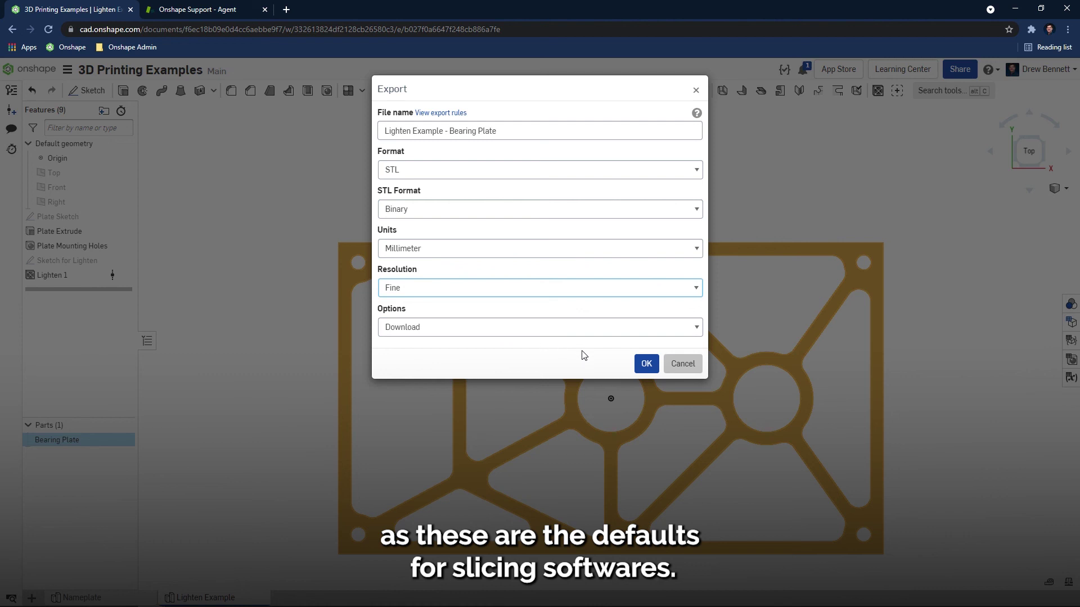
{"action": "left_click", "coordinate": [645, 364]}
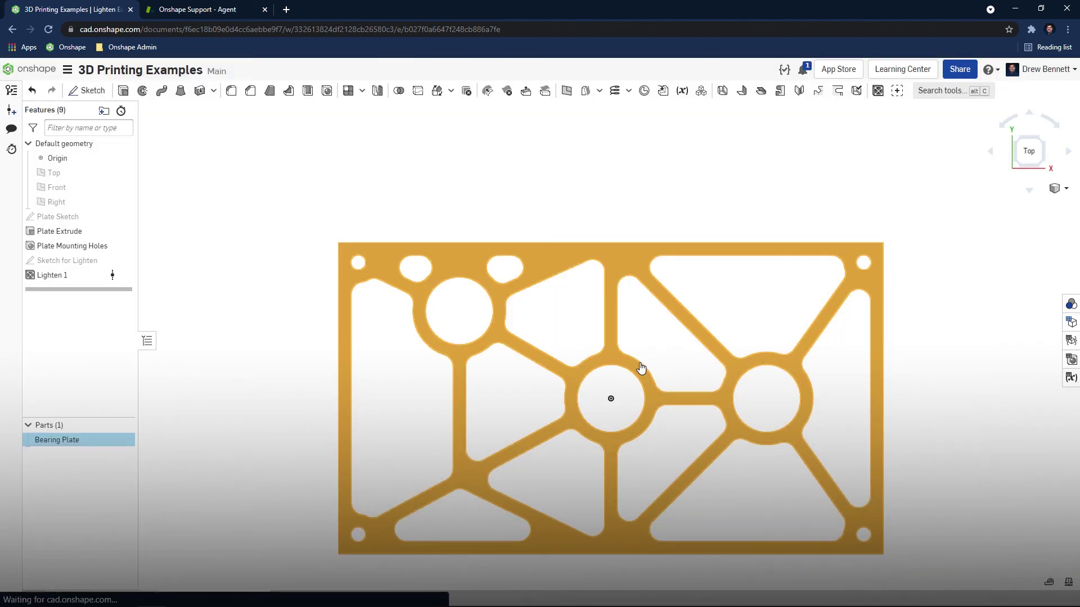